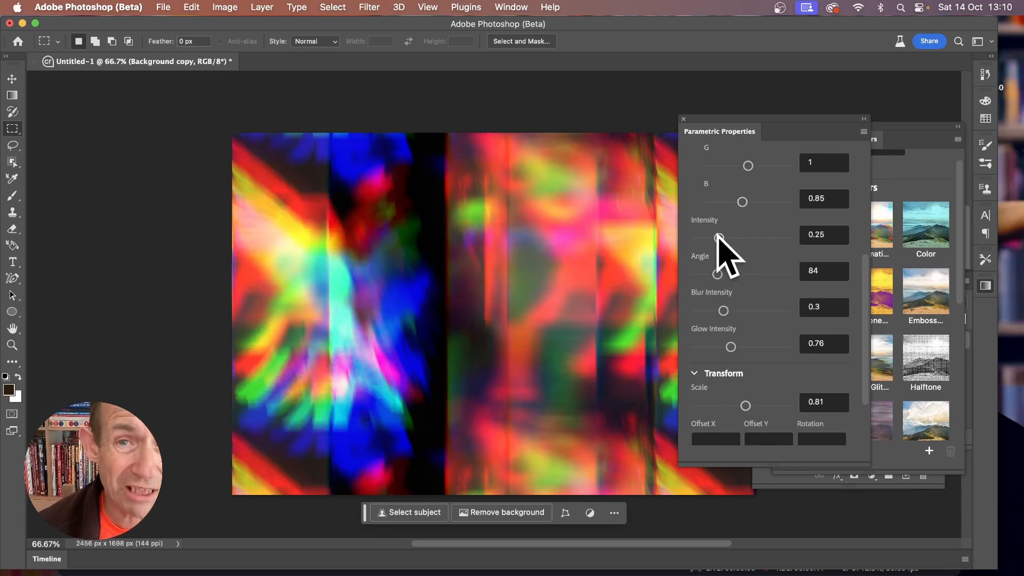
left_click_drag(745, 406, 741, 405)
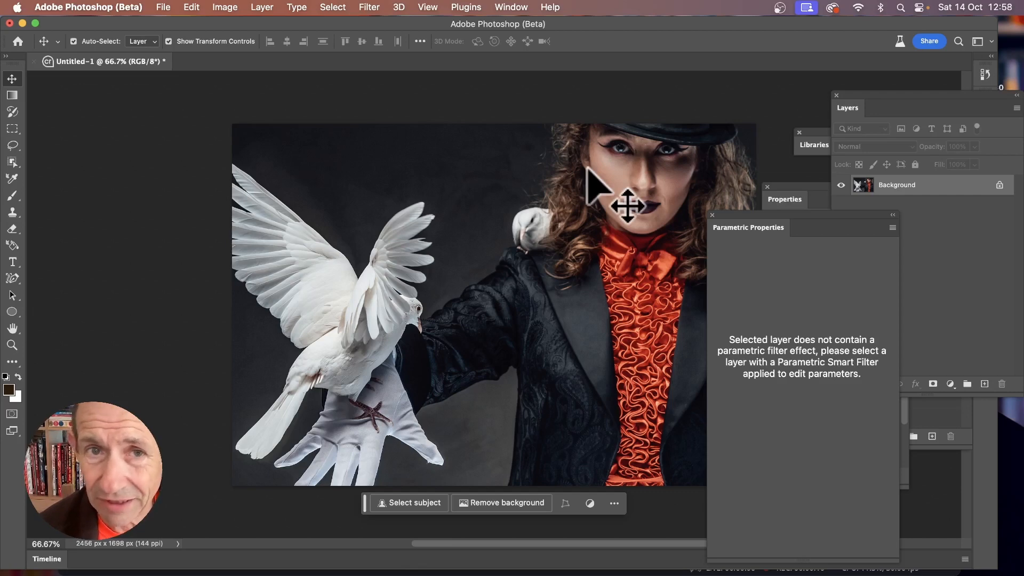
Open the Parametric Filters and apply the Chromatic Aberation Filter to the whole Background image
left_click(373, 5)
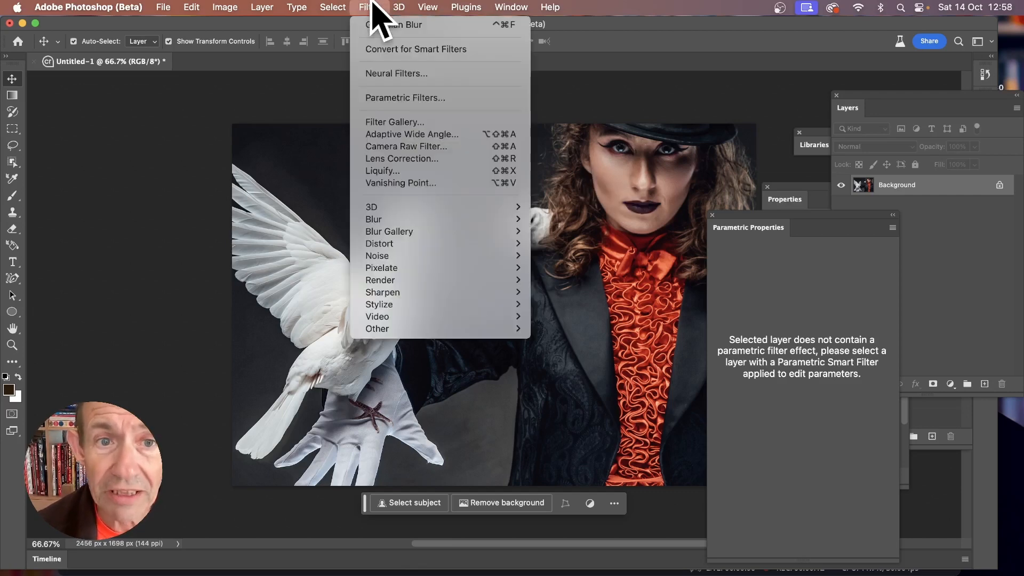
left_click(409, 98)
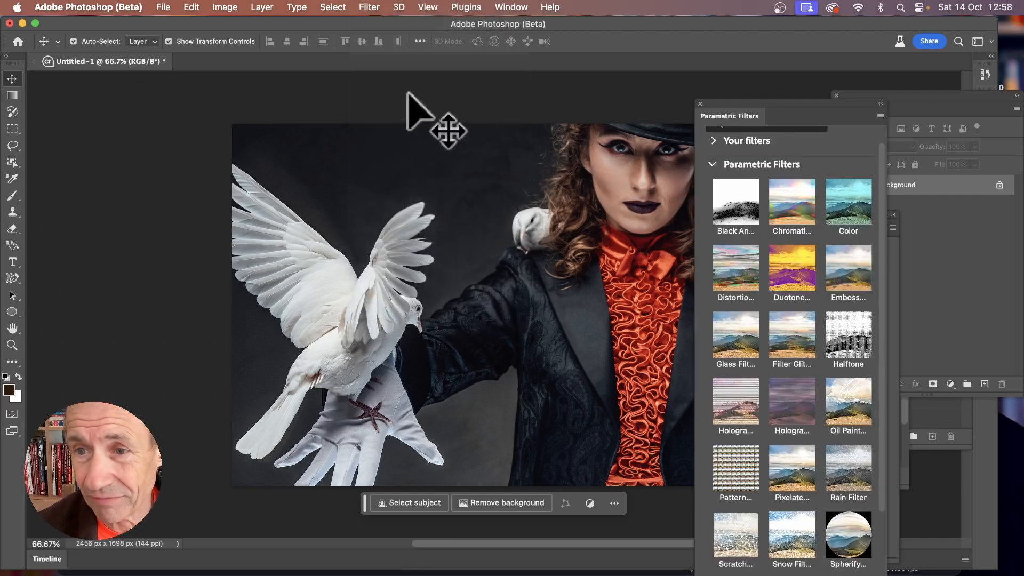
left_click(798, 203)
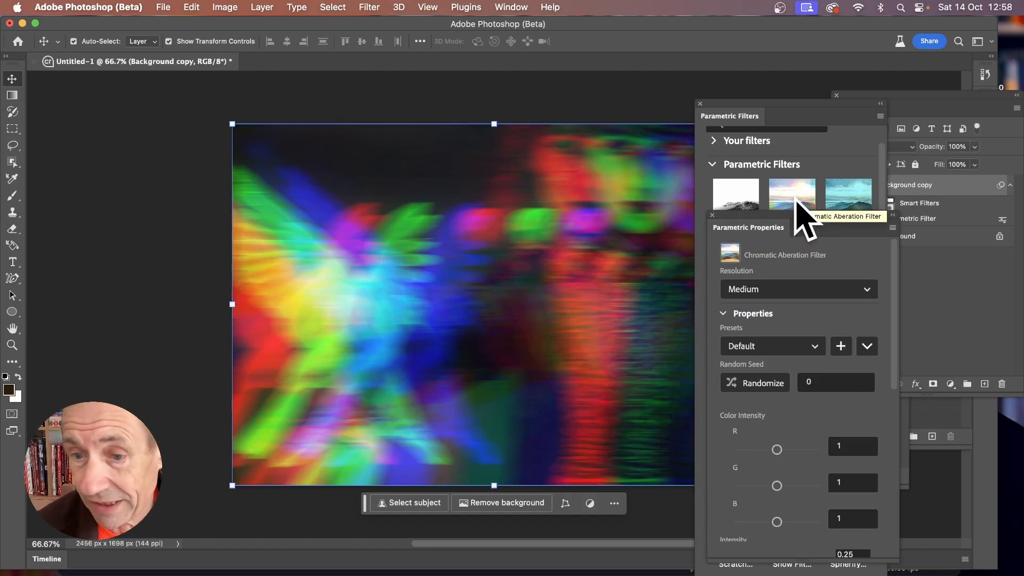
Set the filter's red color intensity to 0.46, blue to 0.71 and the angle to 200
left_click_drag(776, 449, 756, 450)
left_click_drag(776, 521, 774, 500)
scroll(802, 437, "down", 5)
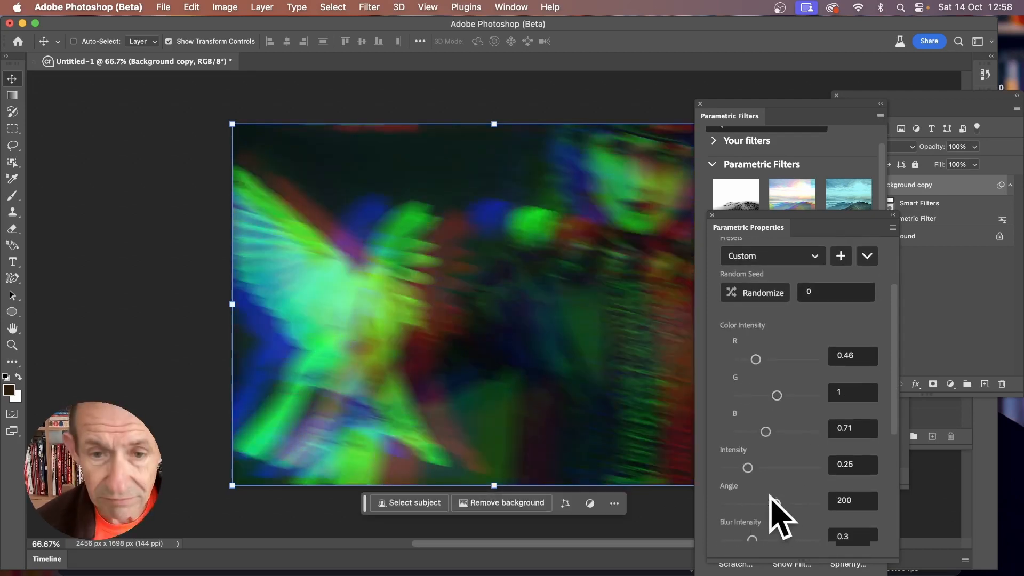
Undo the filter adjustments, the parametric filter and the layer copy so only the original Background layer is left
key("super+z")
key("super+z")
key("super+z")
key("super+z")
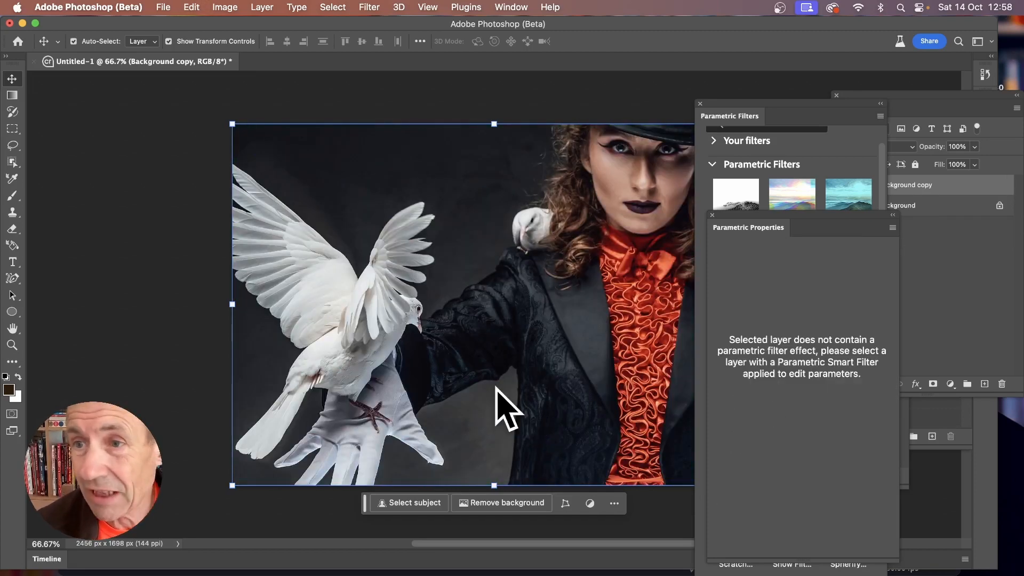
left_click(913, 109)
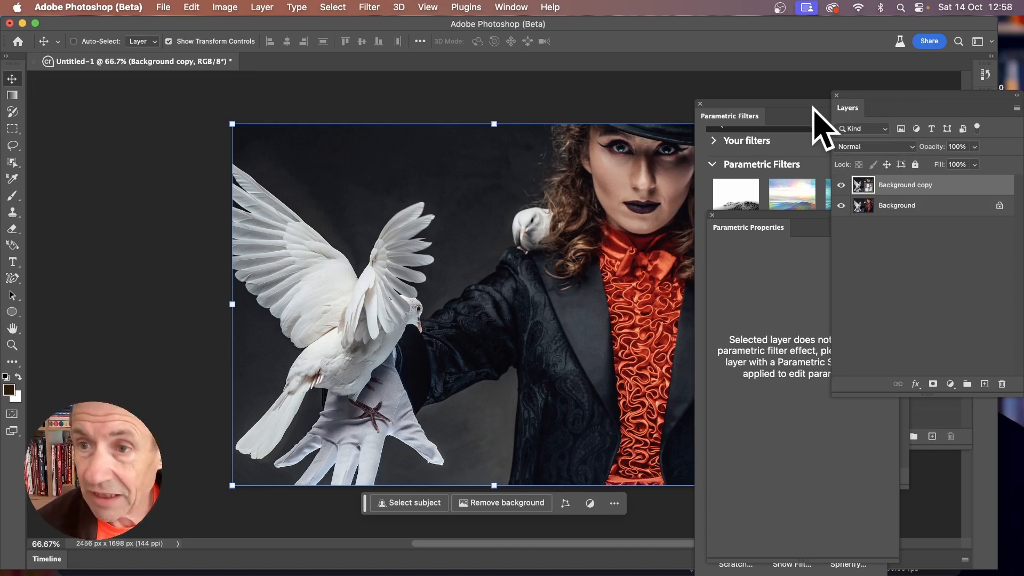
key("super+z")
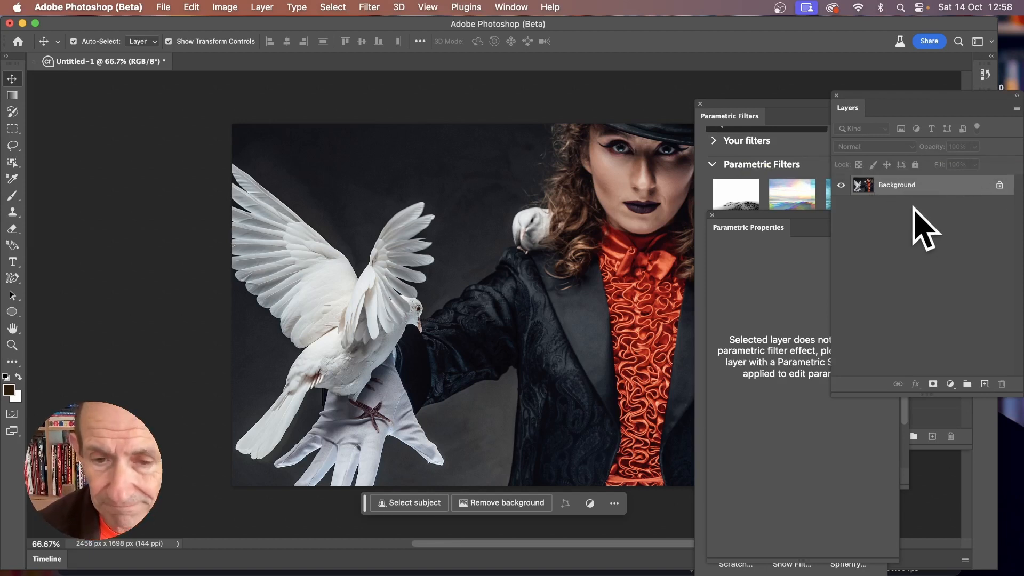
Select the subject of the image and expand the selection by 30 pixels
left_click(334, 7)
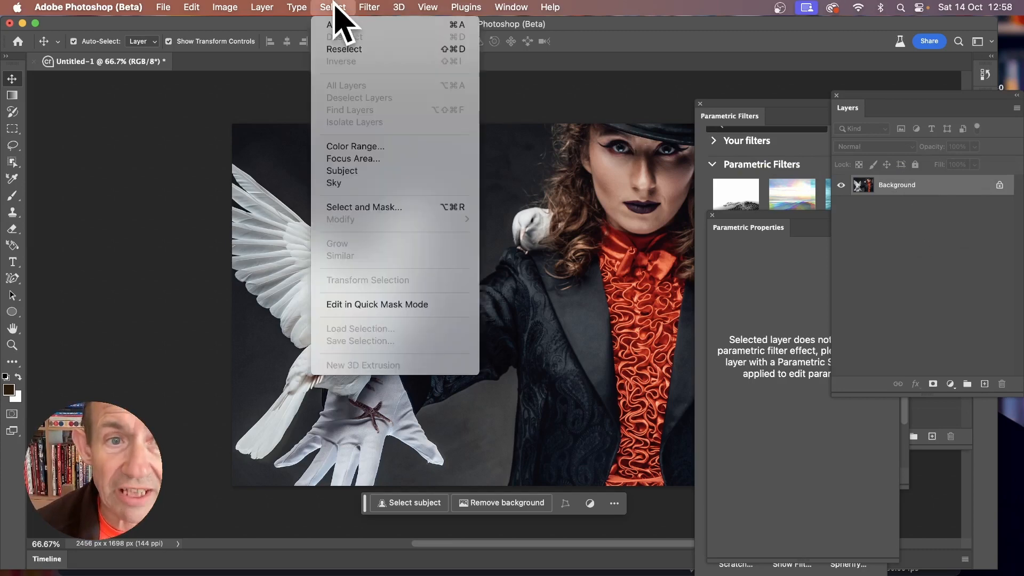
left_click(342, 171)
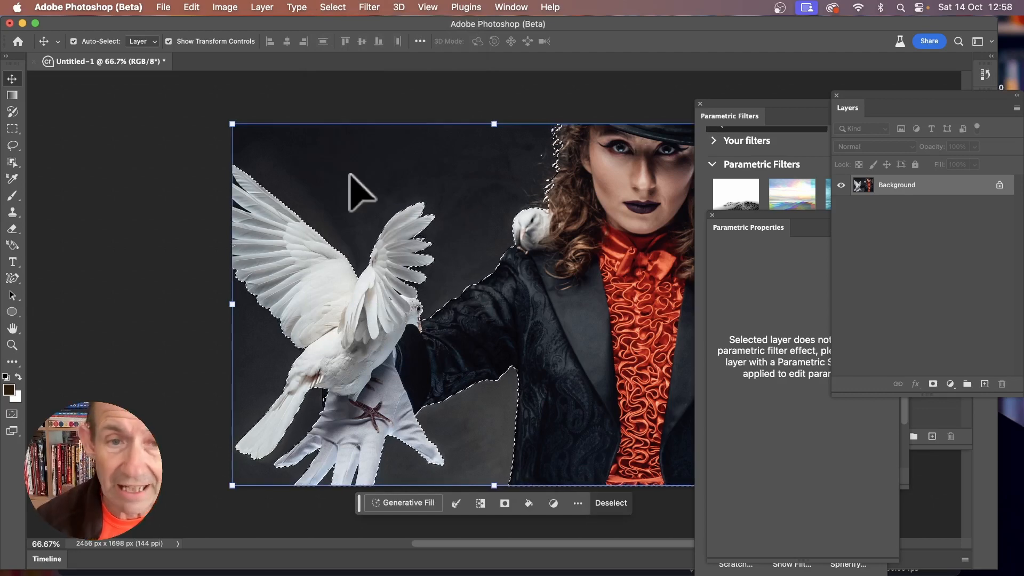
left_click(341, 8)
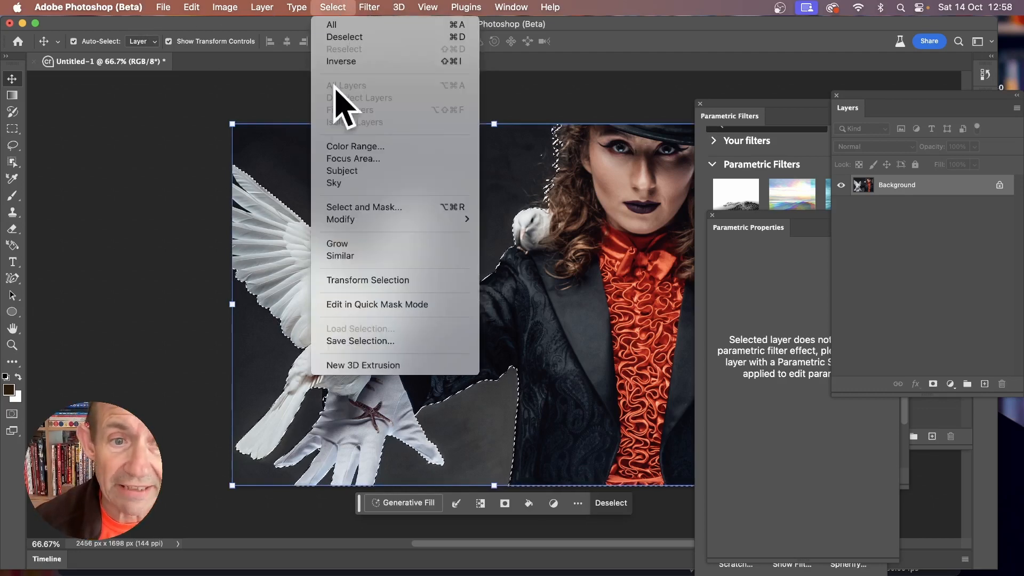
mouse_move(350, 223)
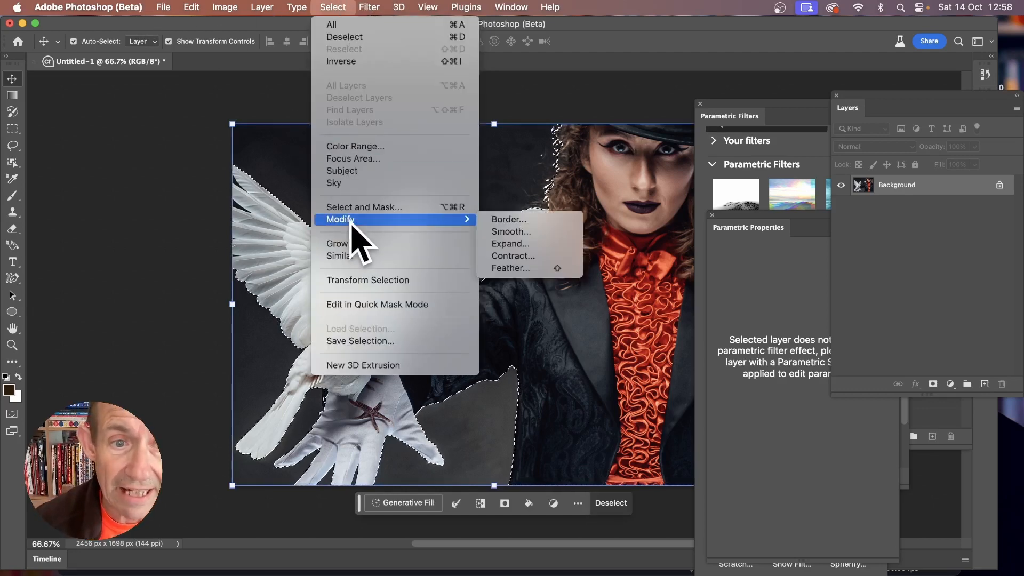
left_click(545, 243)
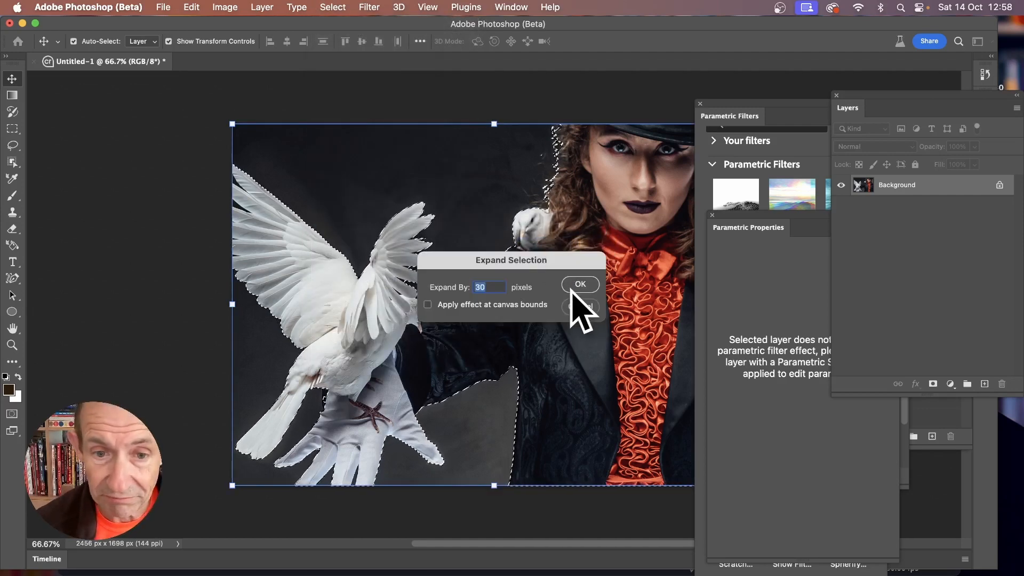
left_click(576, 285)
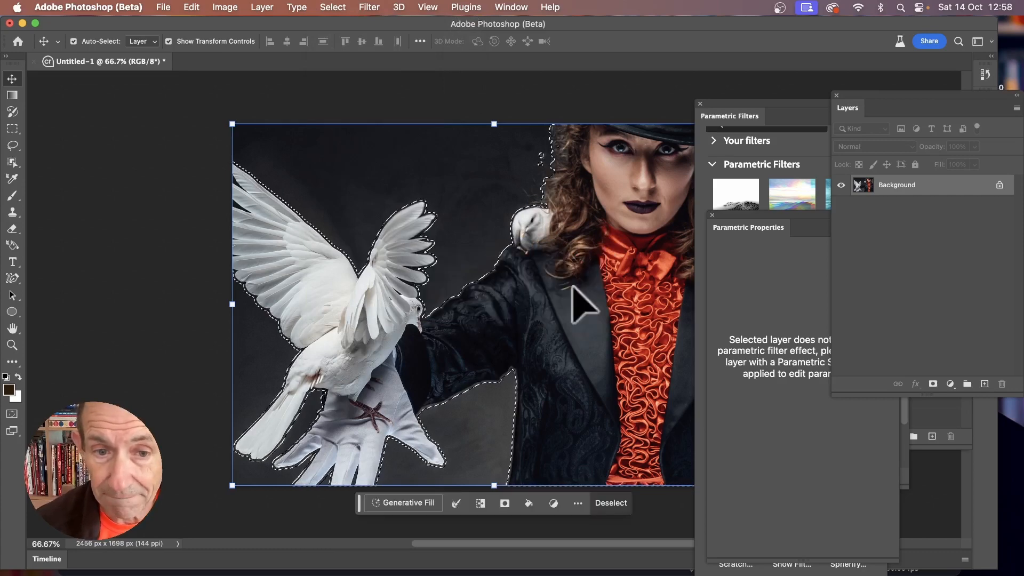
Feather the subject selection with a radius of 30 pixels
left_click(340, 8)
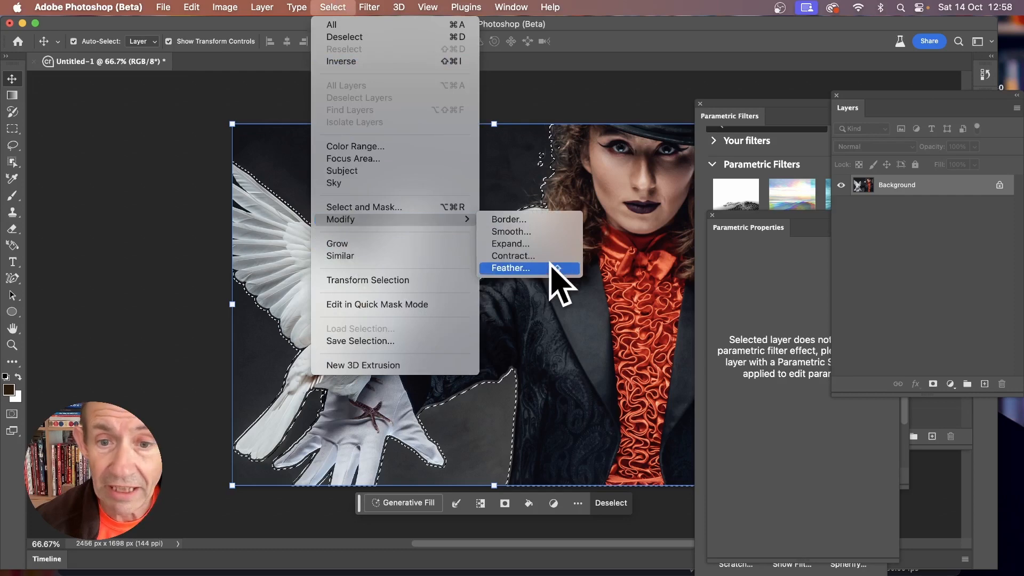
left_click(549, 264)
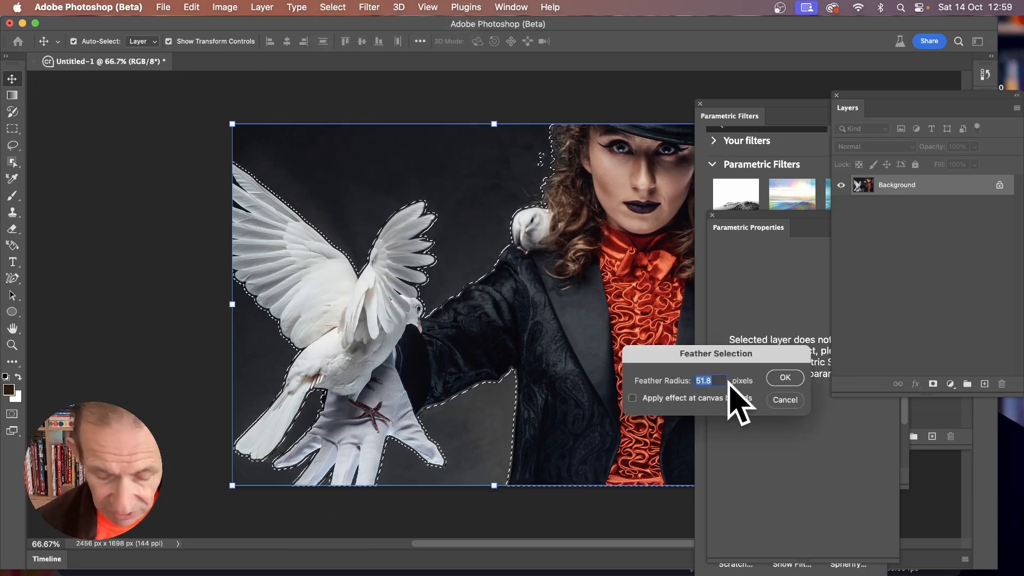
type("10")
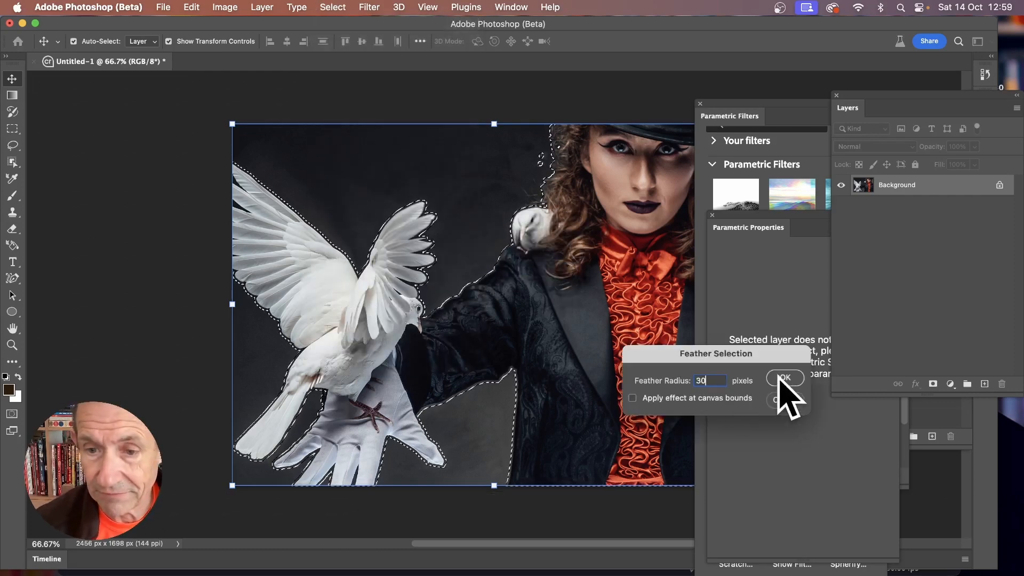
left_click(785, 377)
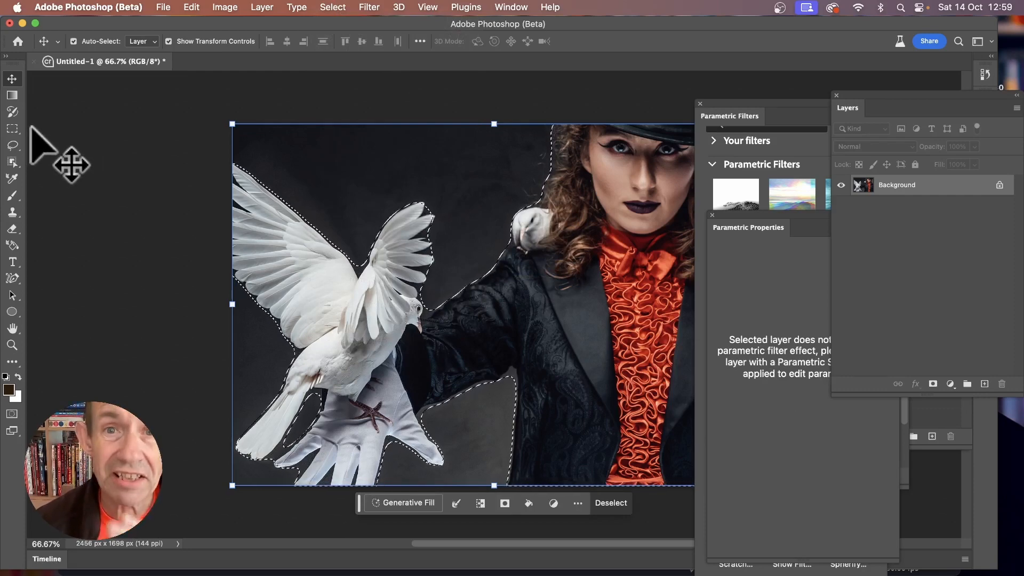
Apply the Chromatic Aberation Filter to the selected subject and rearrange the floating filter panels so its properties are accessible
left_click(789, 116)
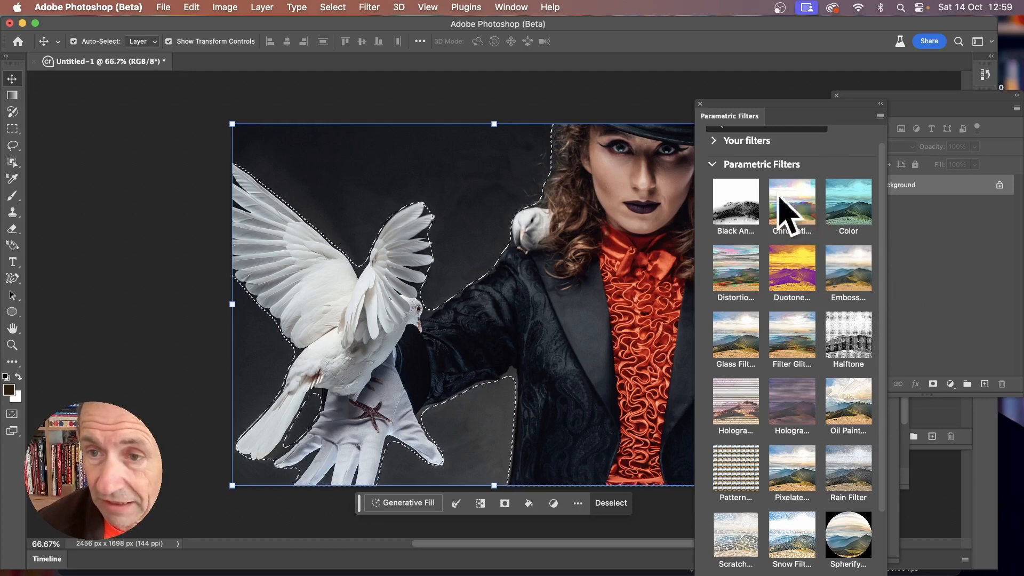
left_click(789, 208)
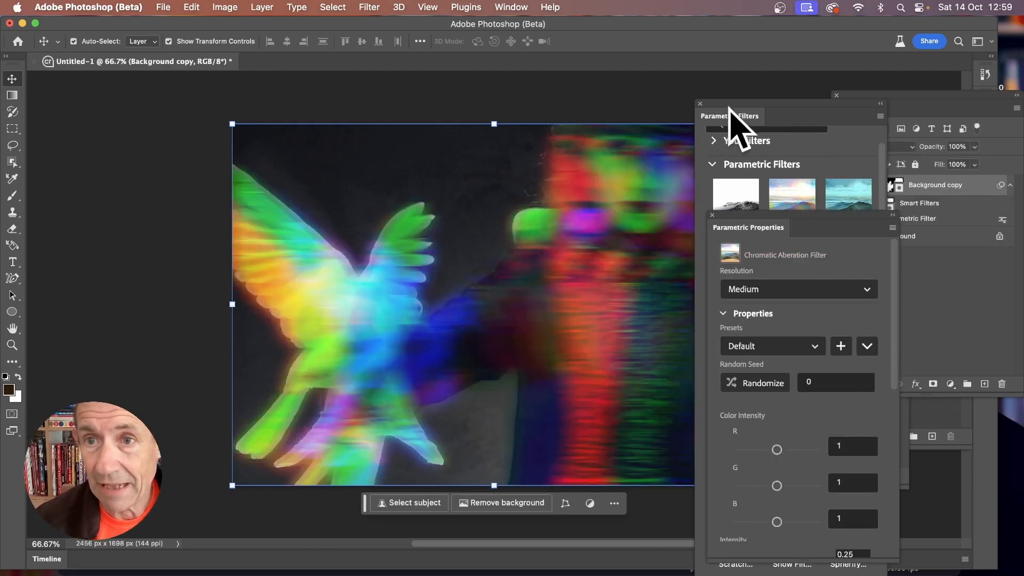
left_click_drag(739, 119, 856, 399)
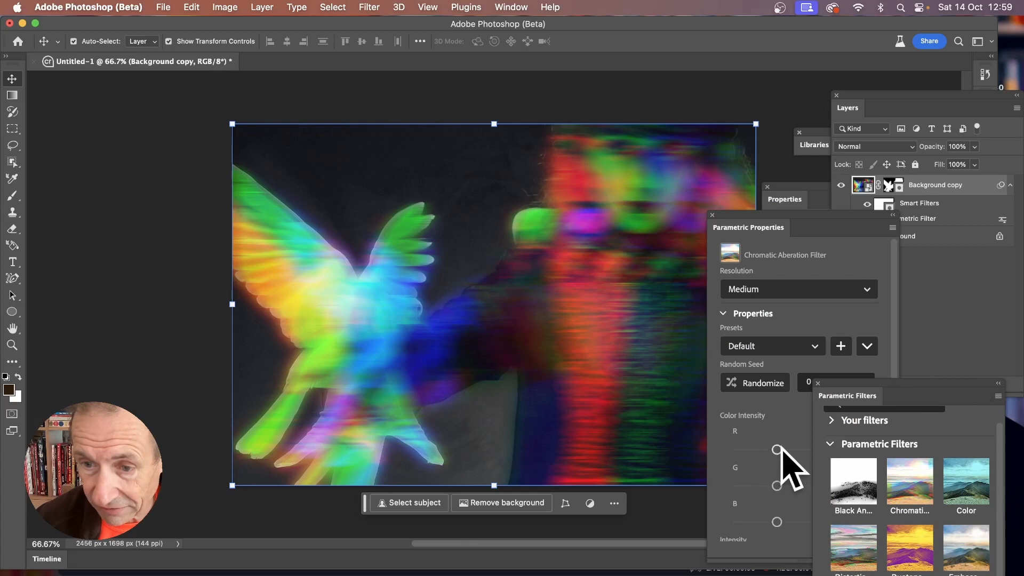
left_click_drag(809, 228, 781, 126)
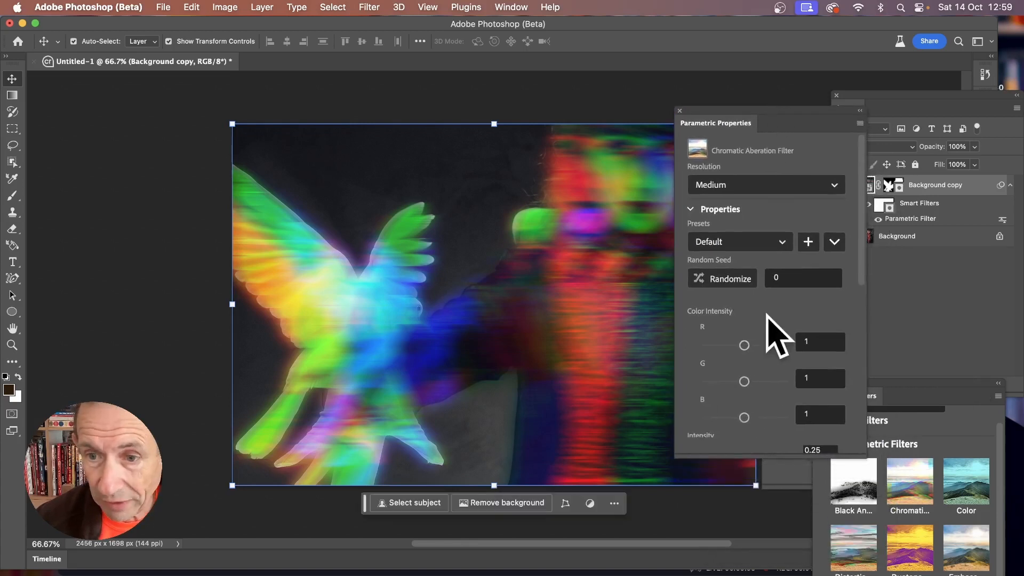
Set the filter's red and blue color intensities to 0.71 each and move its properties clear of the layer list
left_click_drag(744, 345, 732, 345)
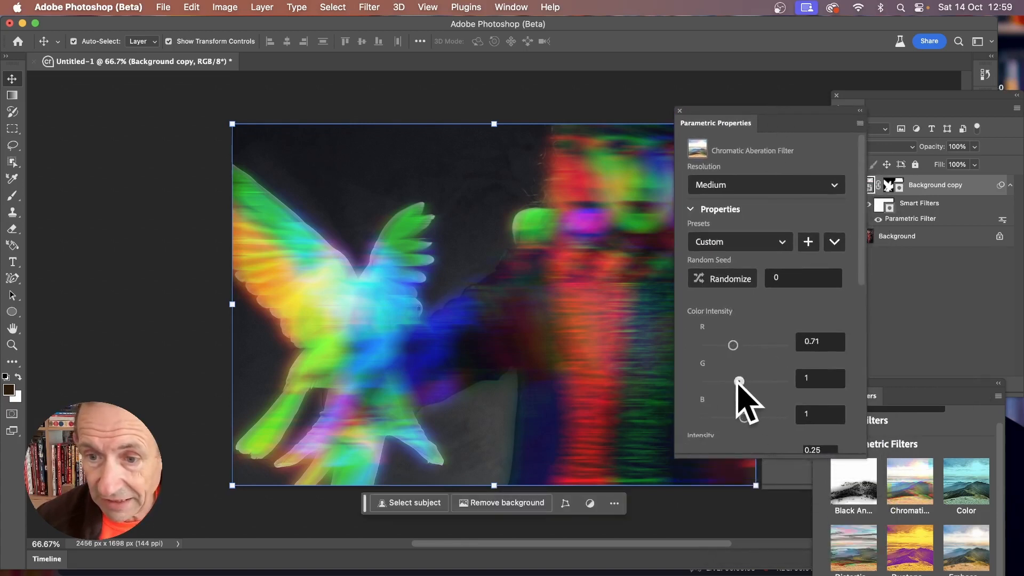
left_click_drag(744, 418, 734, 417)
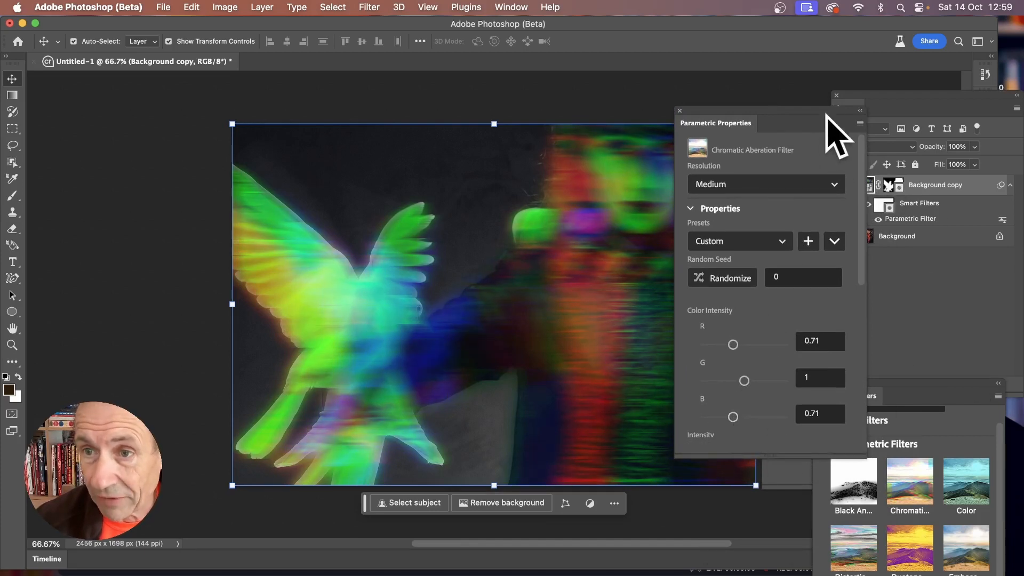
left_click_drag(827, 126, 753, 148)
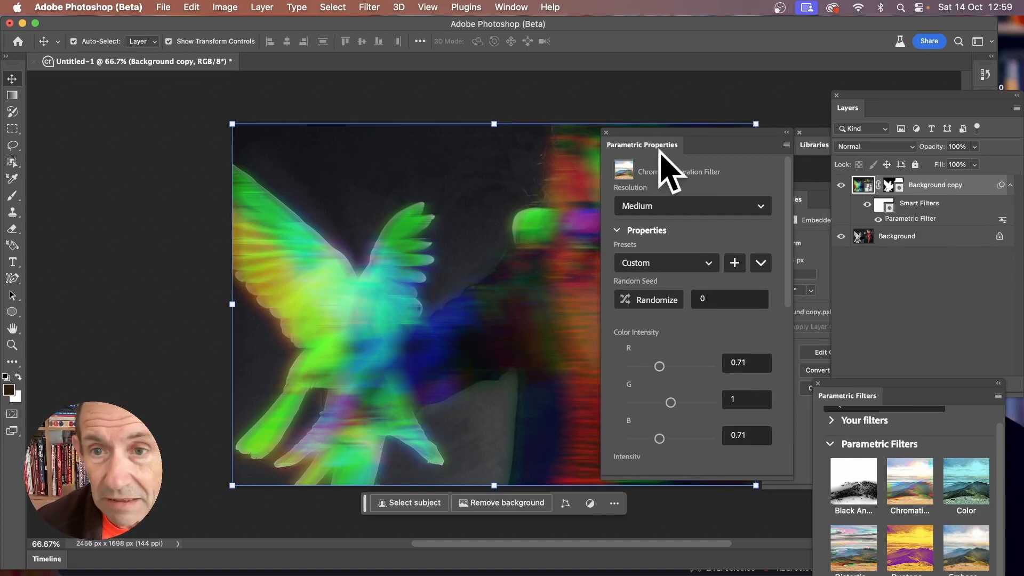
Try the Draft resolution for the filter, return it to Medium, and look through the available presets
left_click(663, 200)
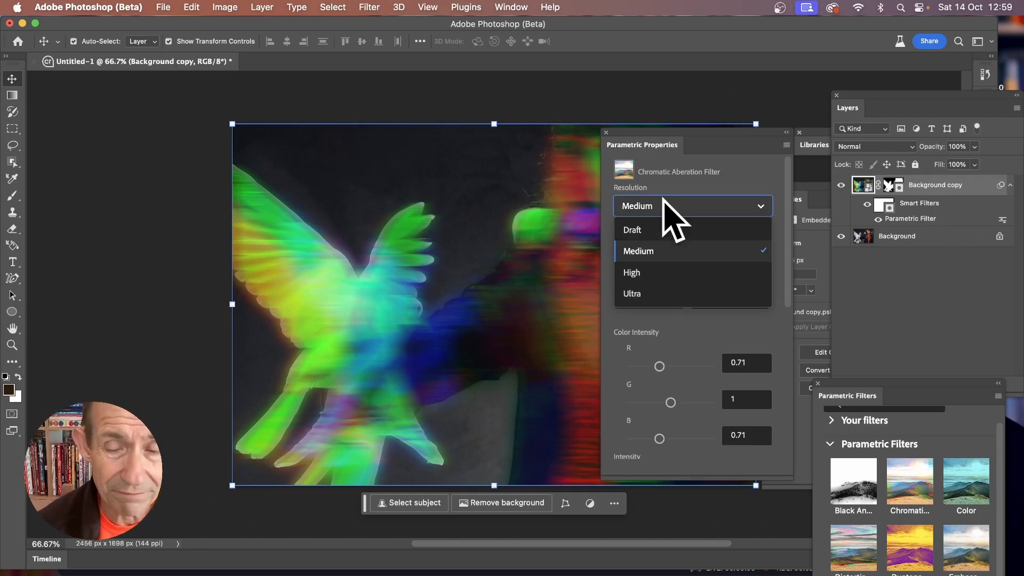
left_click(652, 230)
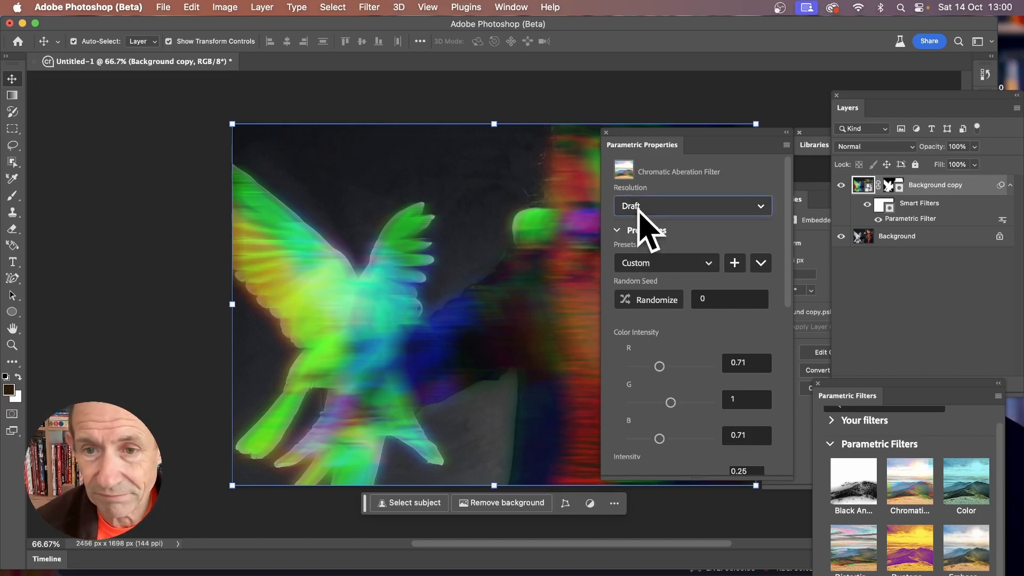
left_click(642, 207)
left_click(654, 251)
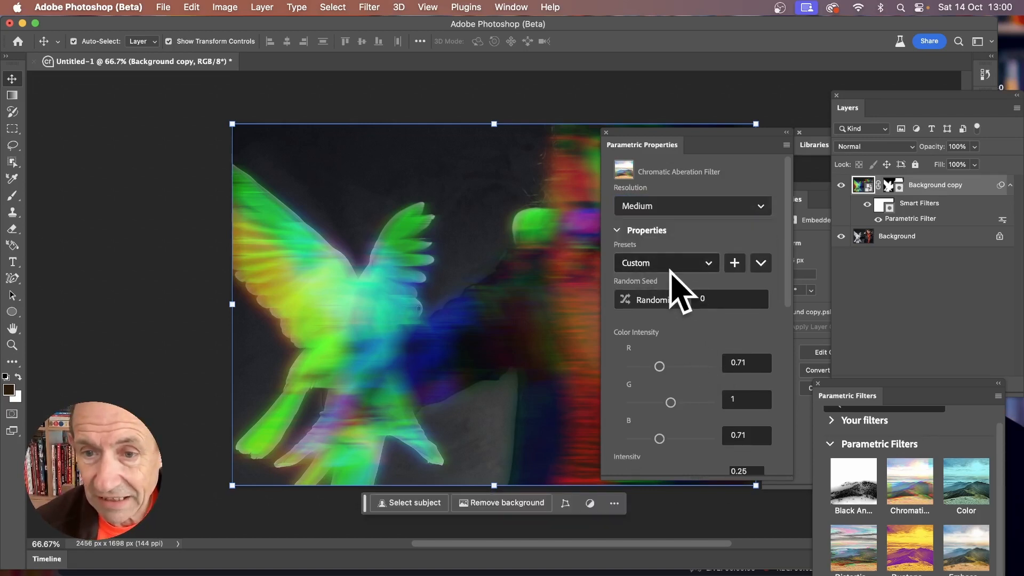
left_click(673, 264)
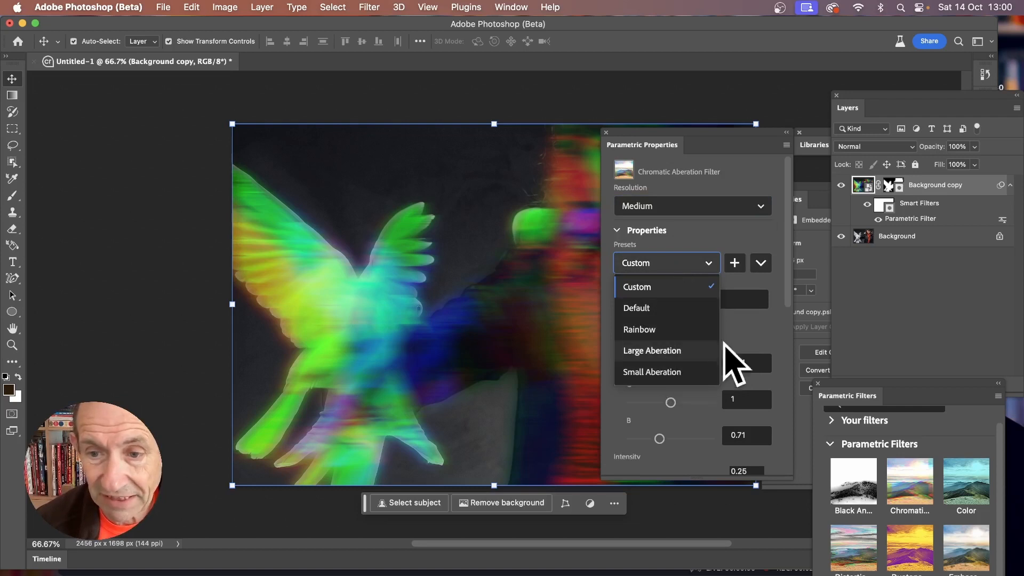
left_click(745, 333)
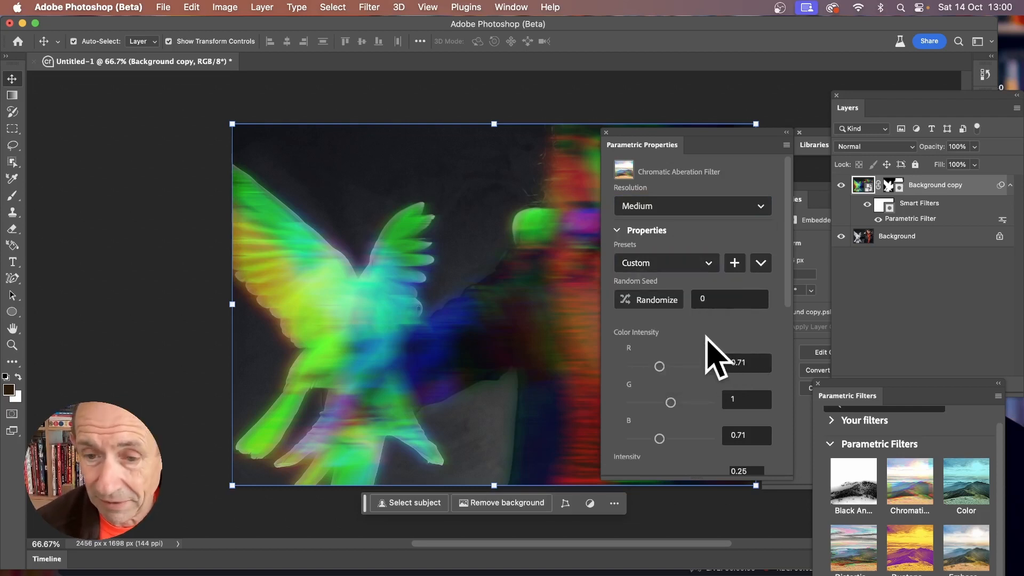
Set the chromatic aberration's intensity to 0.53 and its angle to 174
scroll(707, 354, "down", 5)
left_click_drag(641, 366, 666, 366)
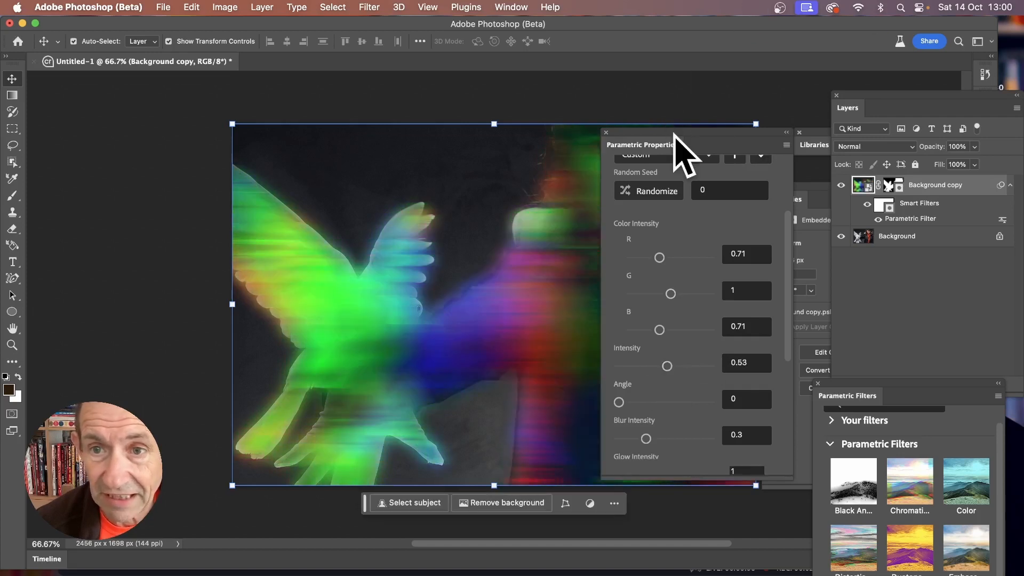
left_click_drag(701, 135, 770, 130)
left_click_drag(685, 402, 729, 402)
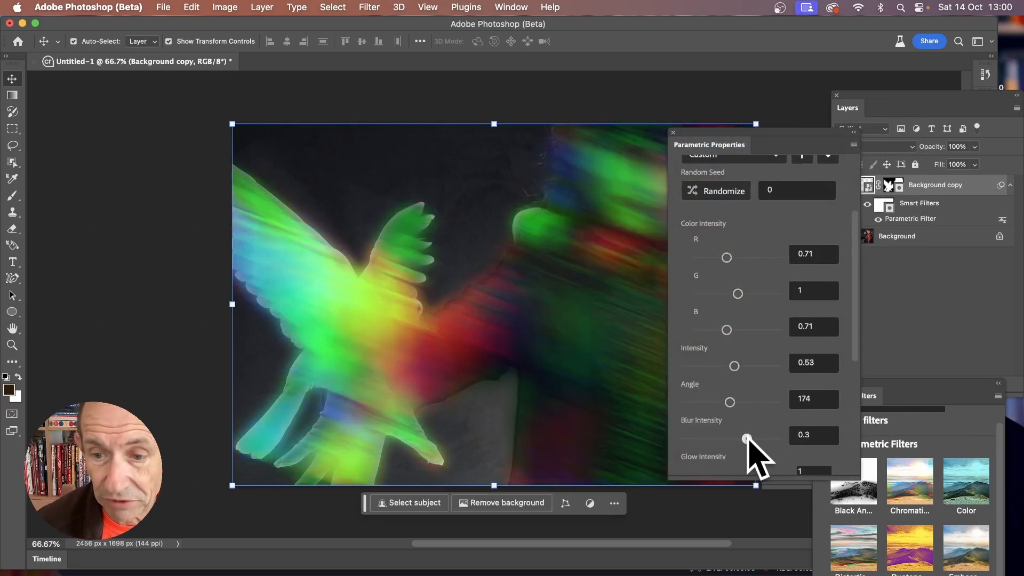
Raise the chromatic aberration's glow intensity to 1.77
scroll(752, 445, "down", 3)
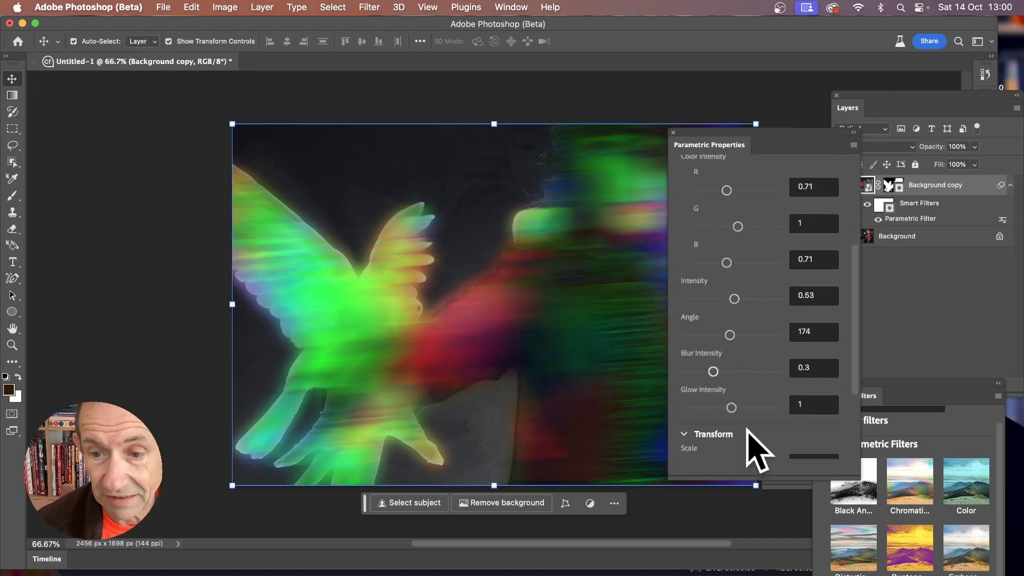
left_click_drag(735, 408, 753, 408)
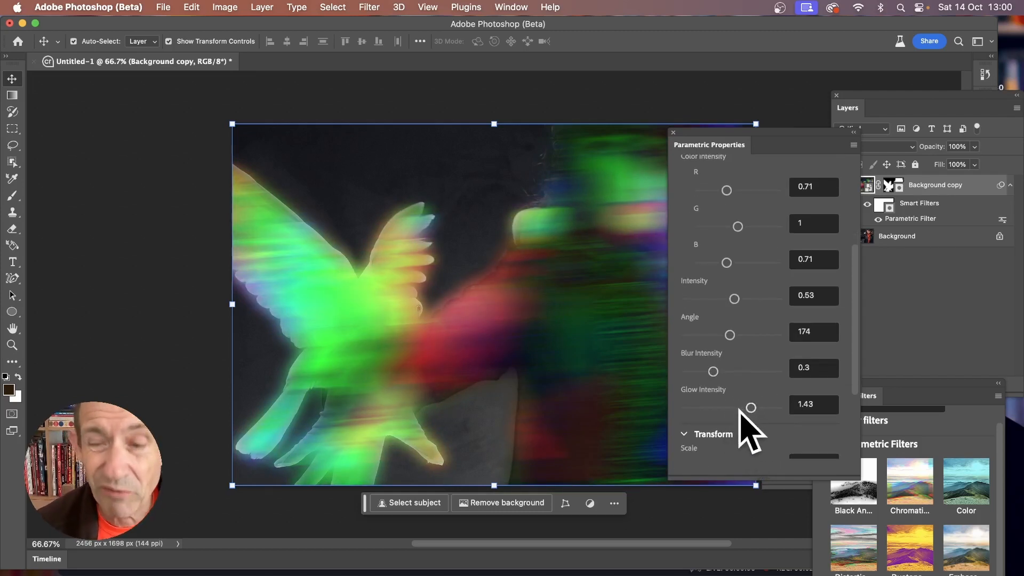
left_click_drag(747, 407, 763, 408)
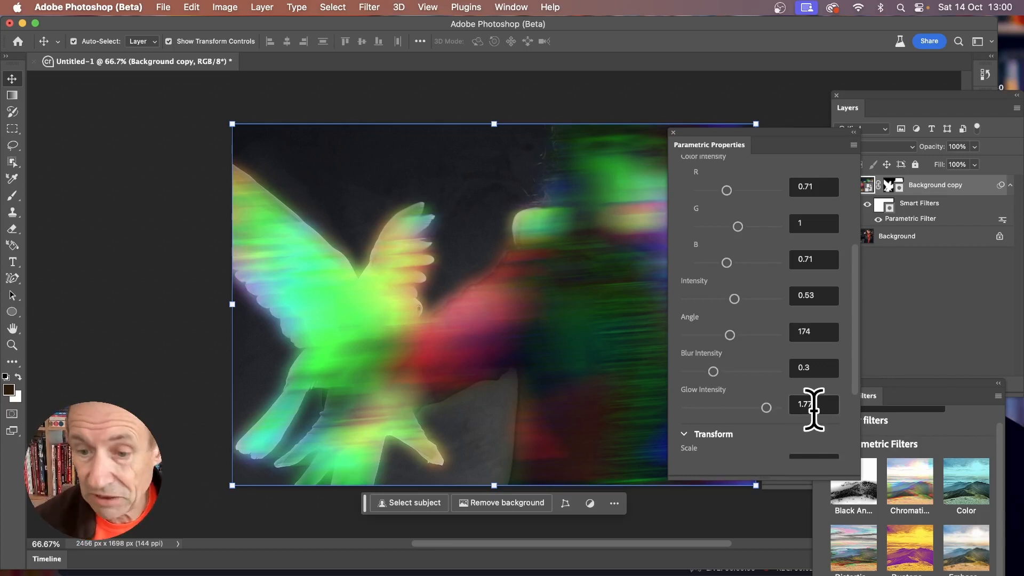
Try the filter's transform scale at 1.67 and -0.21, and return it to 1
scroll(731, 393, "down", 3)
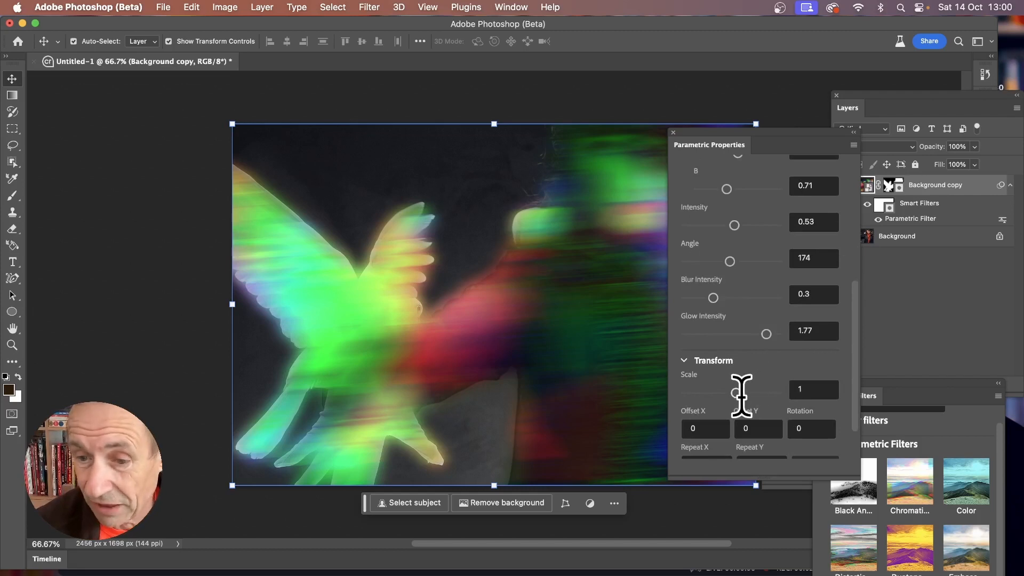
left_click_drag(737, 395, 740, 396)
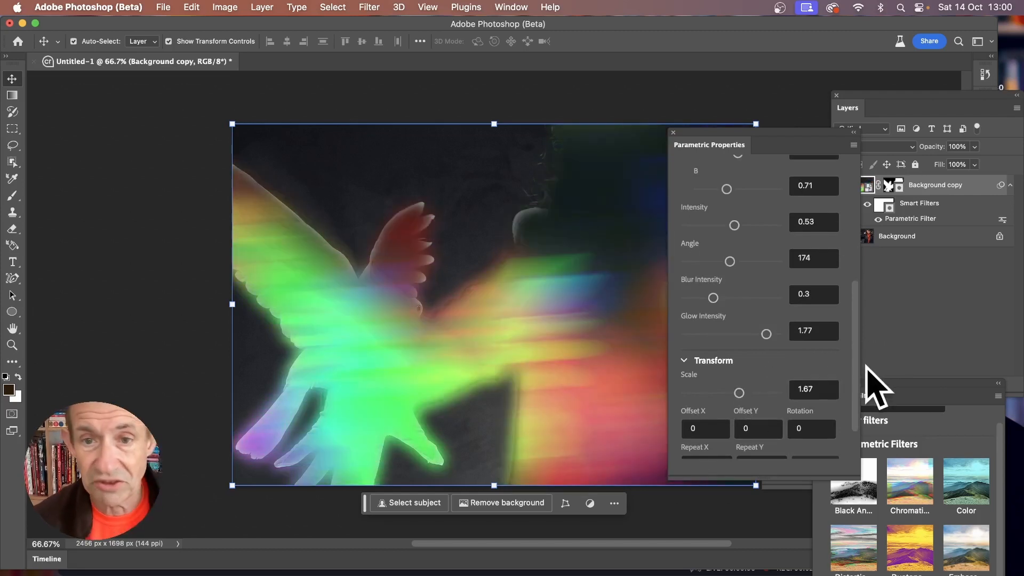
left_click_drag(749, 136, 851, 184)
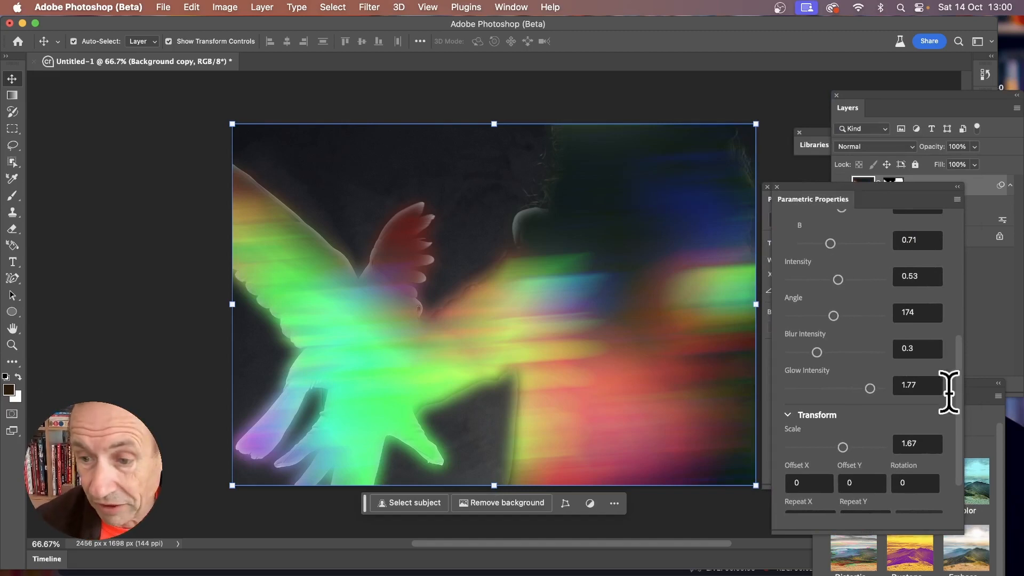
left_click_drag(847, 444, 833, 446)
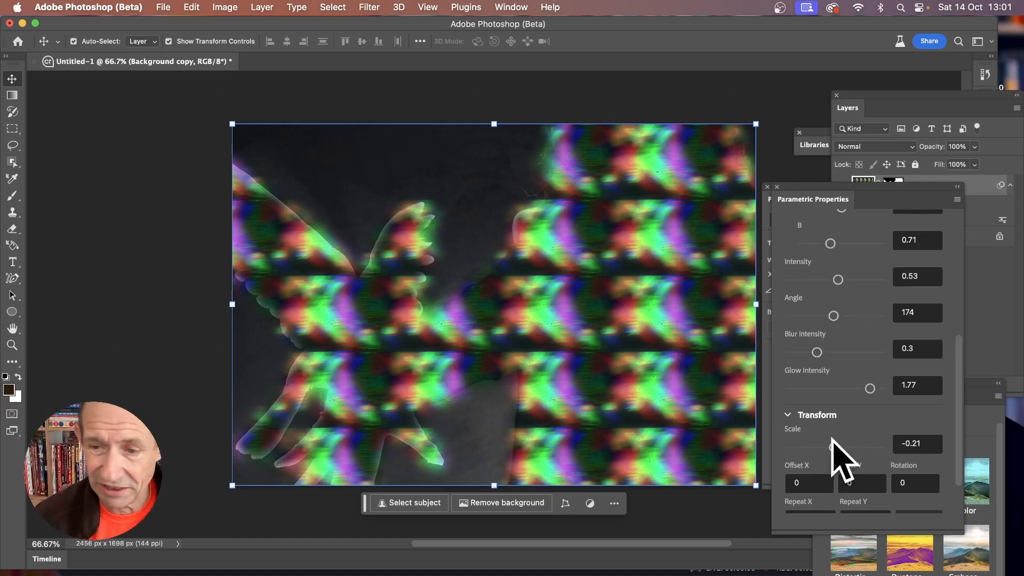
left_click(924, 441)
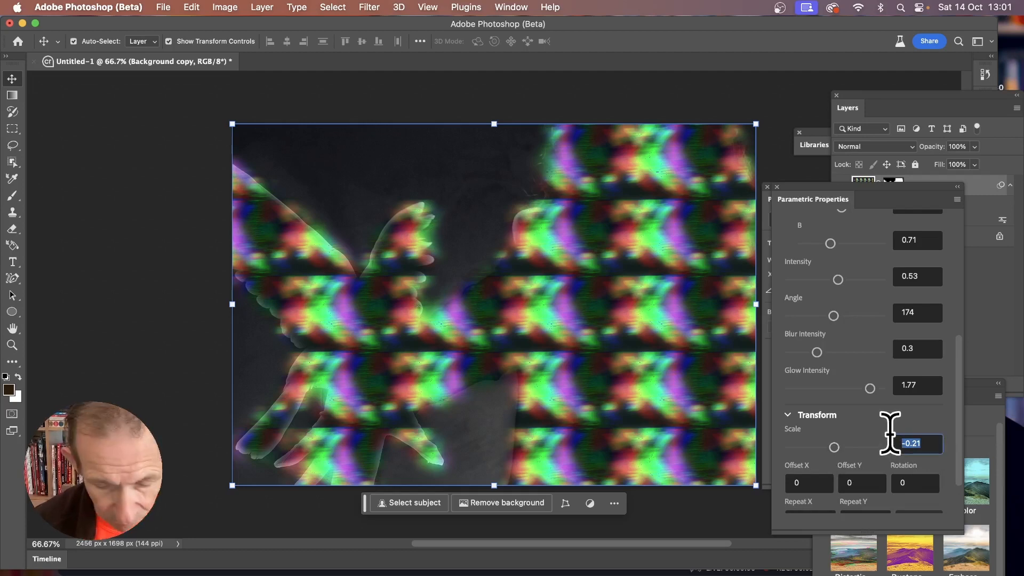
type("1")
Try rotating the filter effect by 45, and return its rotation to 0
left_click(927, 482)
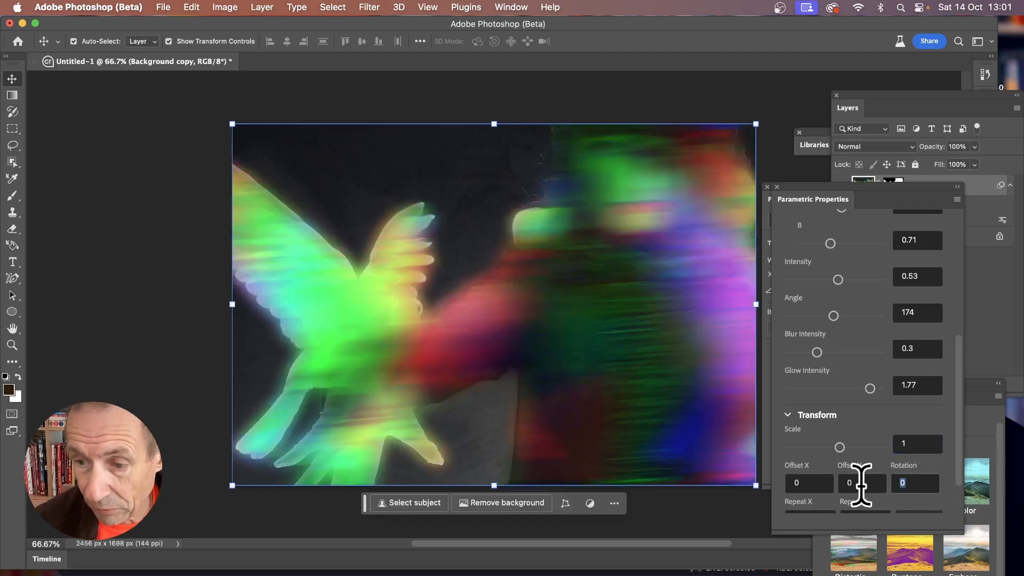
type("45")
scroll(863, 480, "down", 1)
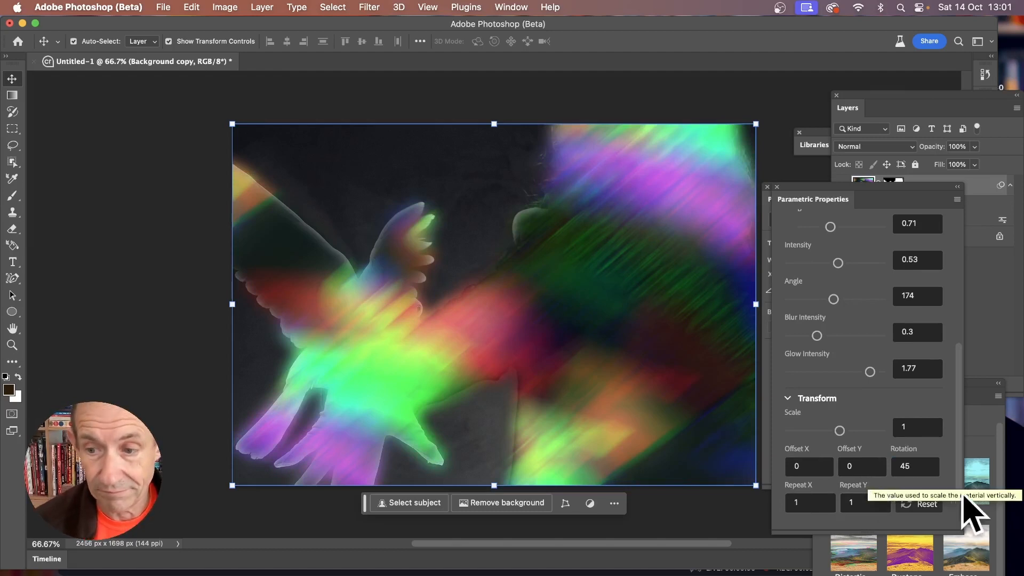
left_click(921, 467)
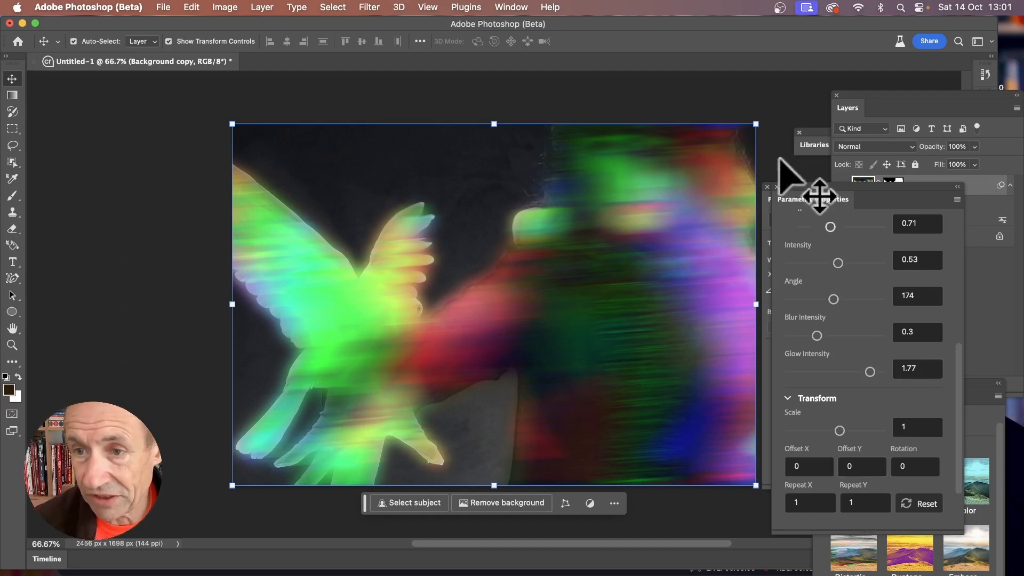
Open the parametric filter's blending options from the layer list, try the Darken mode, and move the dialog and layer list clear of the image
left_click_drag(795, 188, 728, 275)
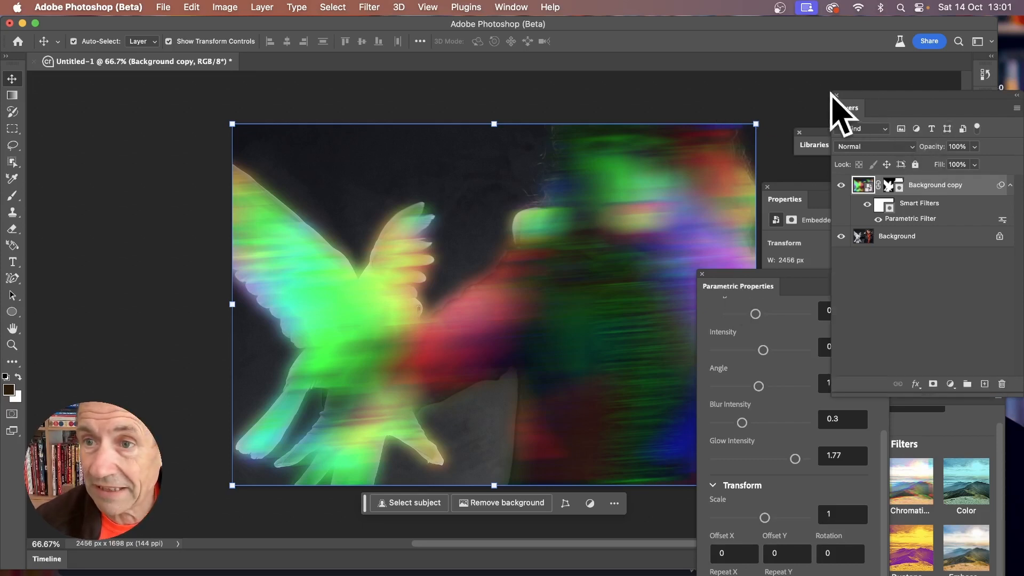
left_click_drag(884, 93, 645, 113)
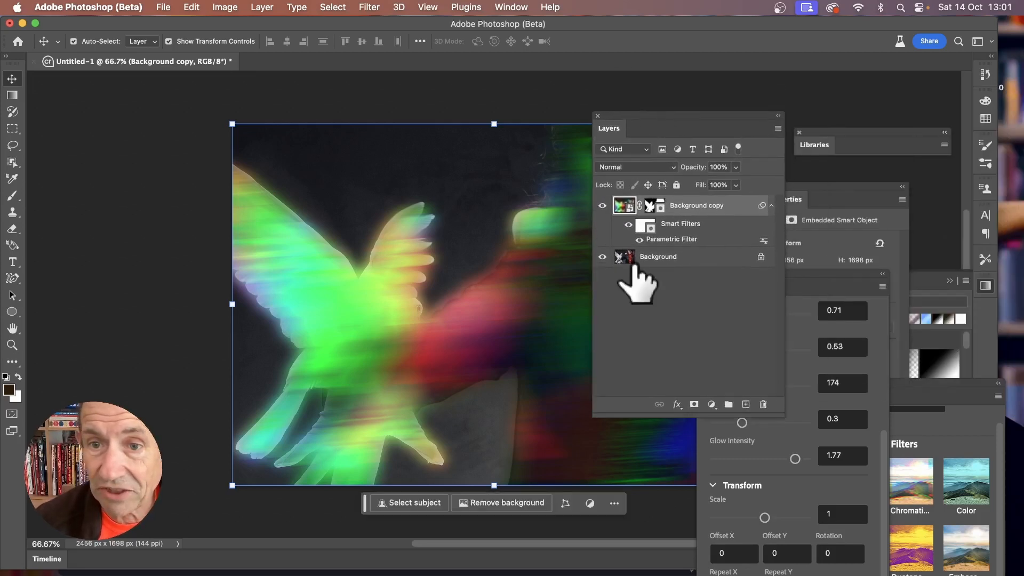
double_click(763, 240)
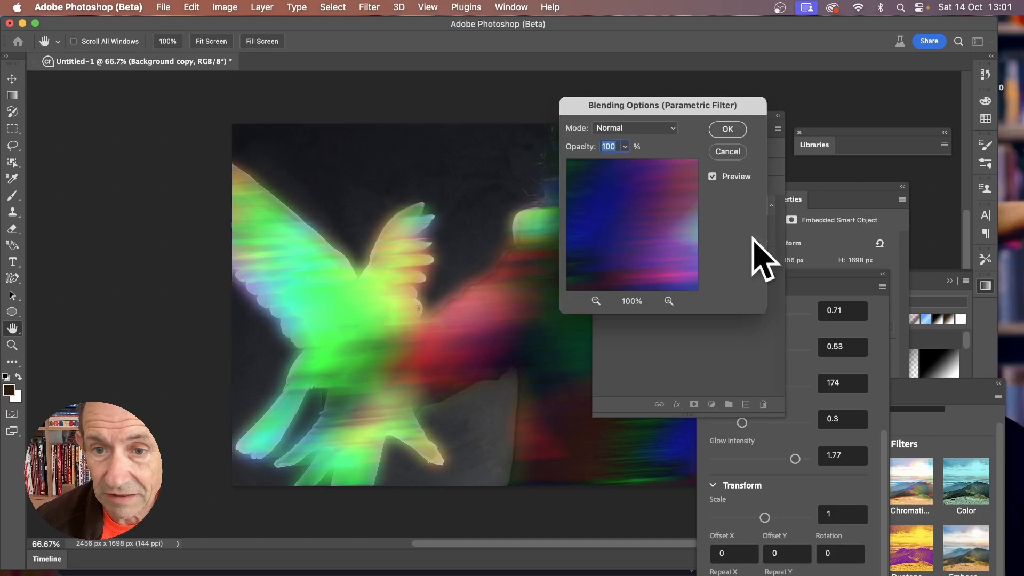
left_click(651, 130)
left_click(637, 161)
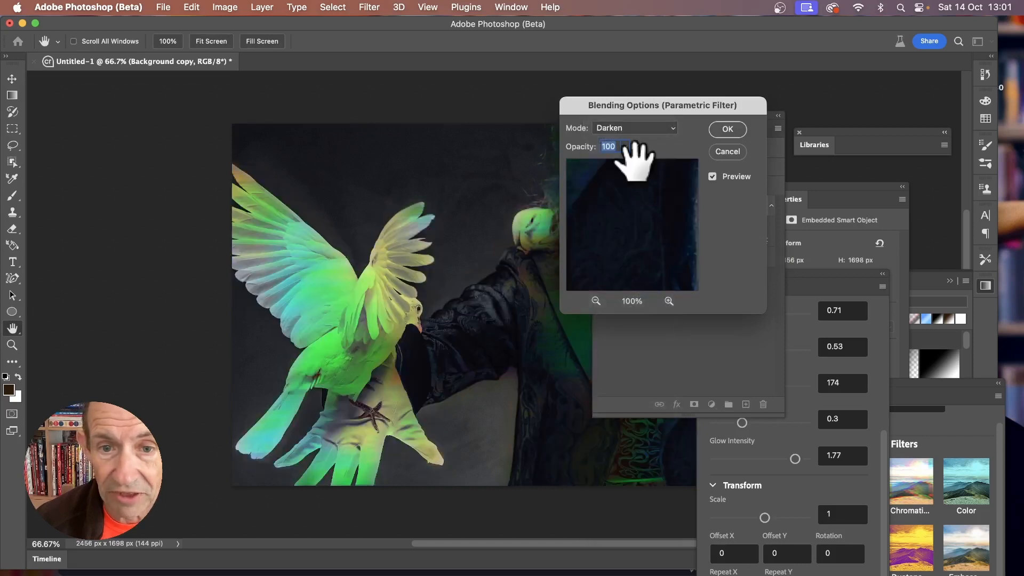
left_click_drag(645, 106, 784, 126)
left_click_drag(667, 120, 730, 286)
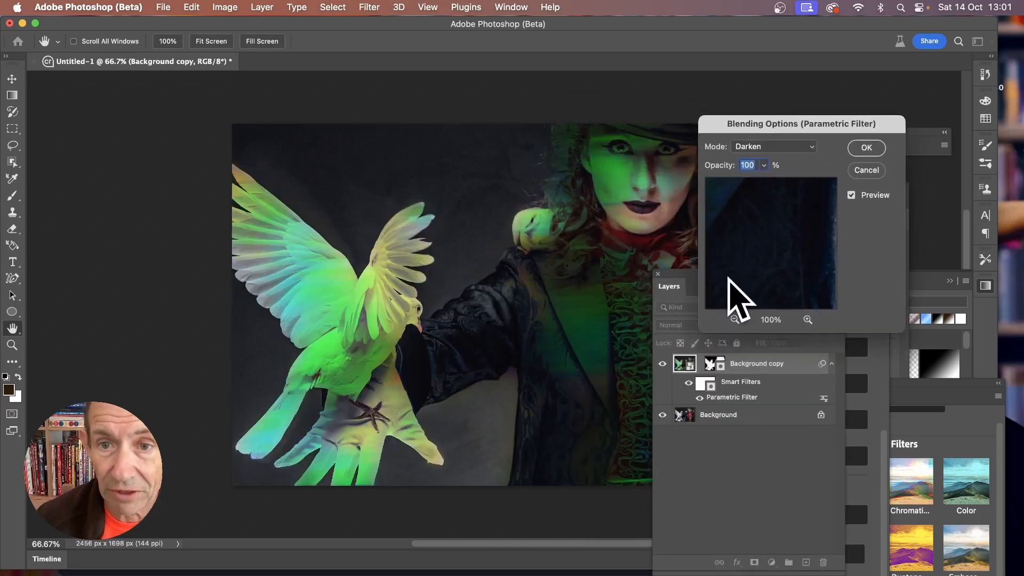
Set the parametric filter's blending mode to Linear Burn and apply it
left_click(780, 148)
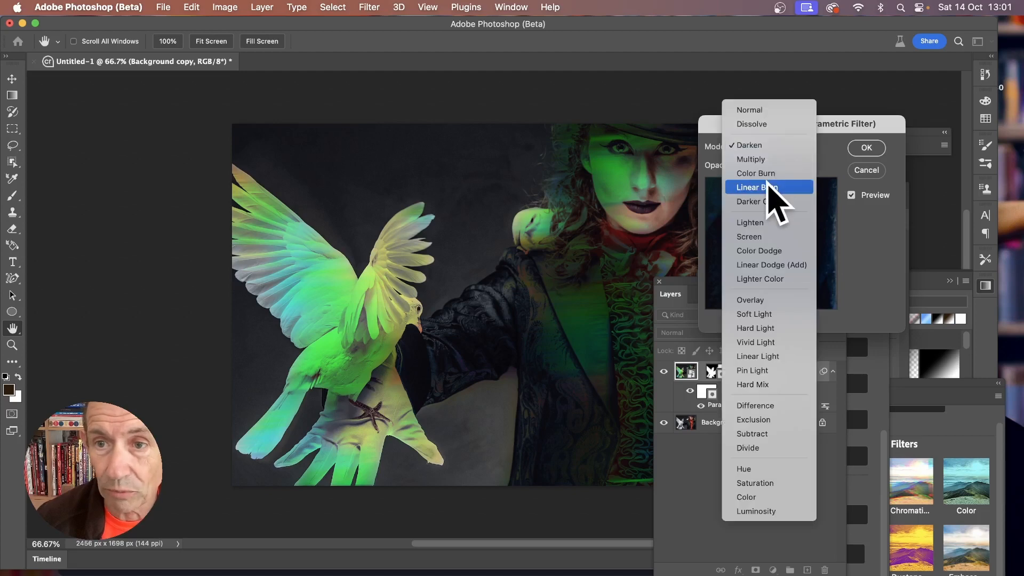
left_click(768, 187)
left_click(761, 147)
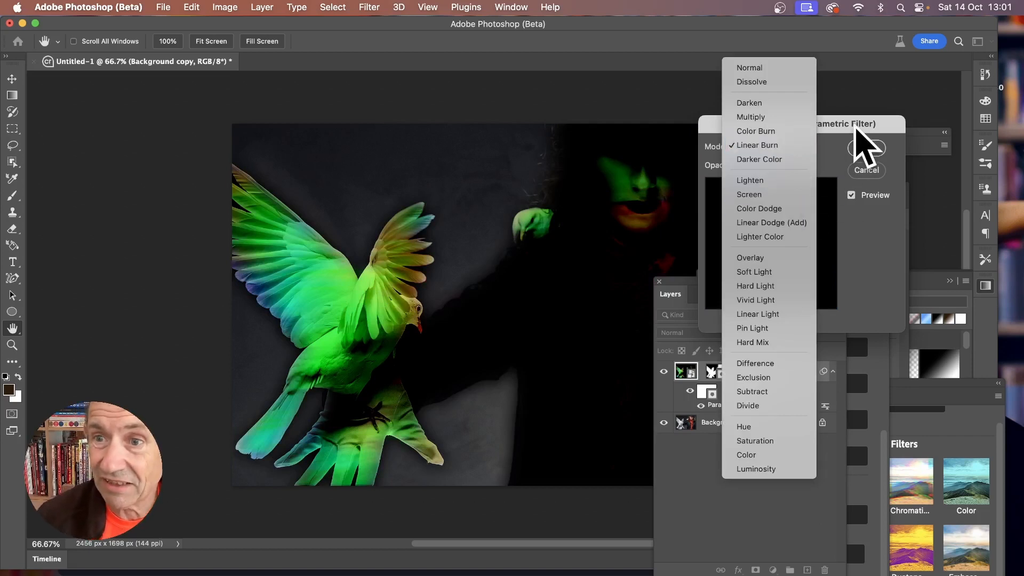
left_click(855, 136)
left_click(874, 148)
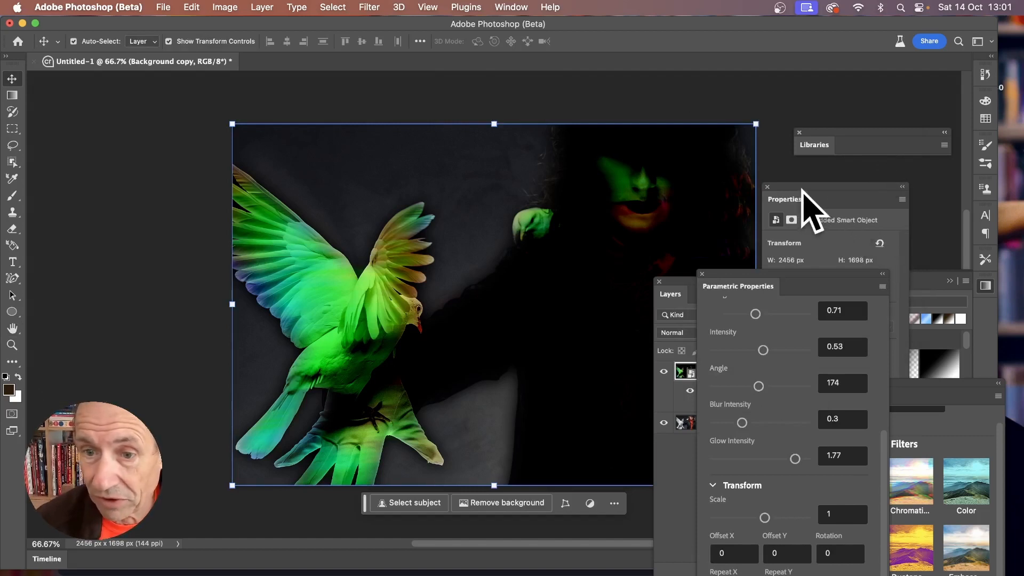
Uncover the layer list, preview the blend modes on the Background copy layer, and keep it at Normal
left_click(679, 292)
left_click_drag(679, 293, 702, 182)
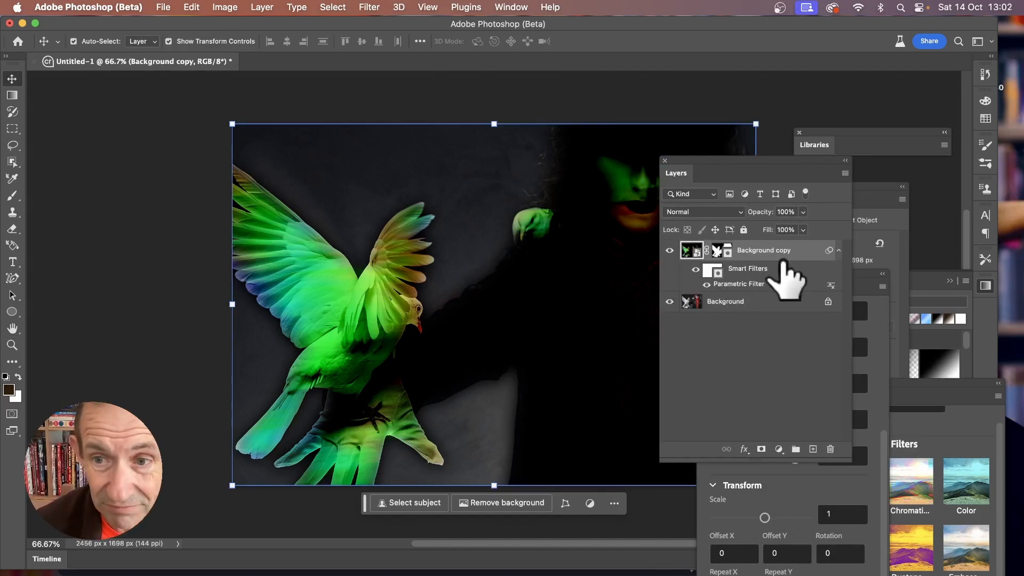
left_click(711, 212)
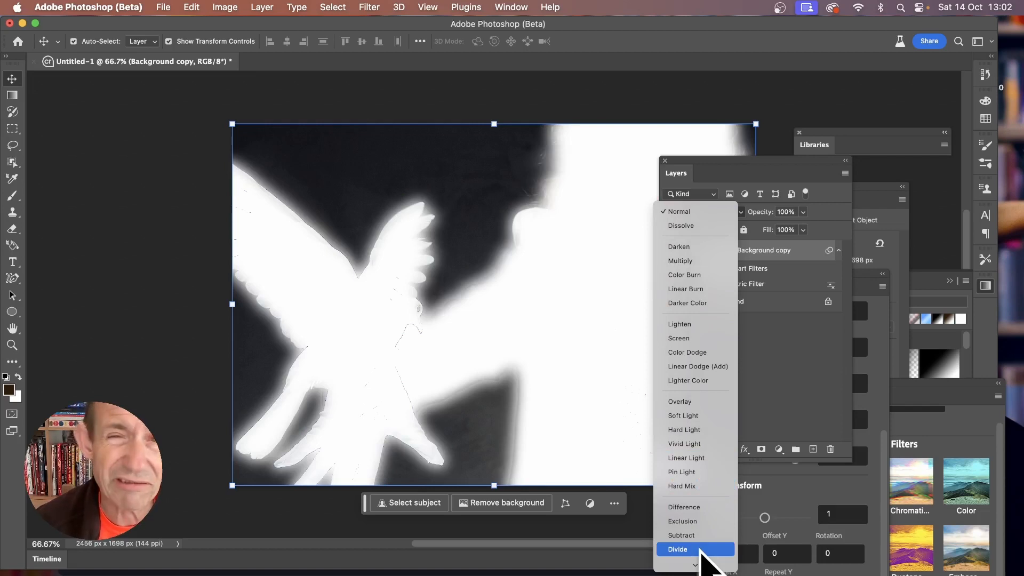
mouse_move(694, 566)
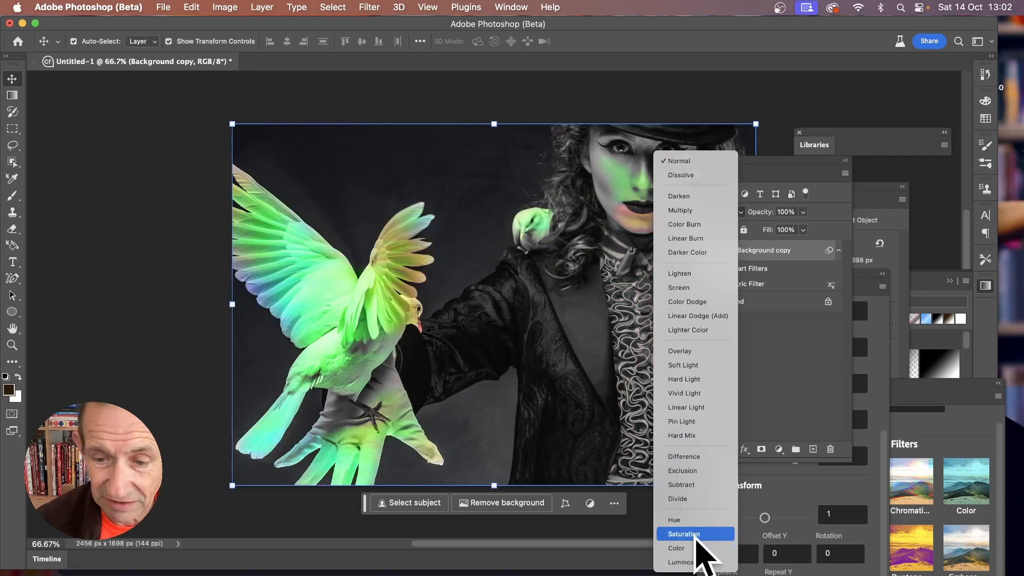
left_click(688, 161)
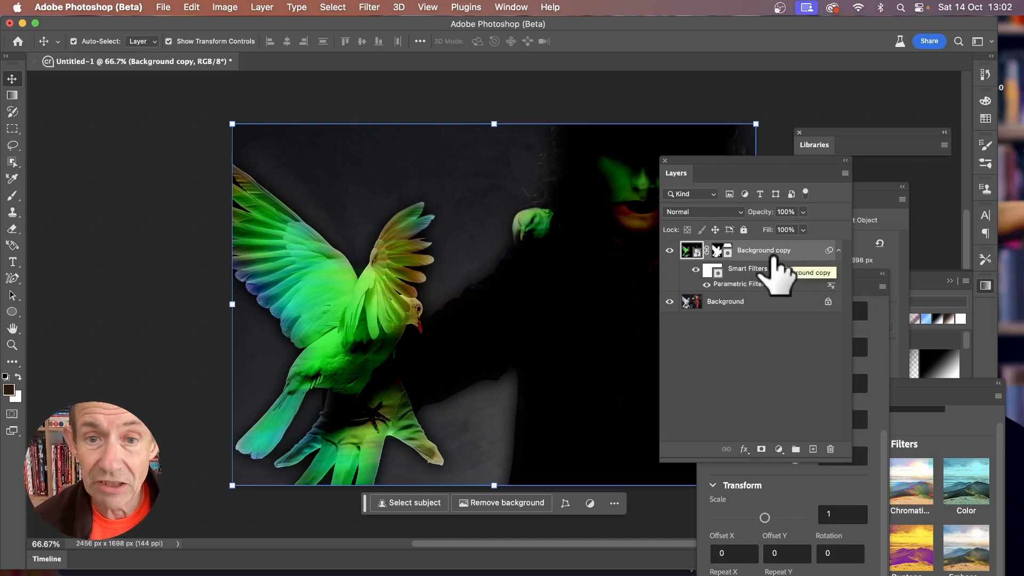
Enlarge the filtered Background copy layer proportionally to about 119%, shift it down and to the left, and commit the transformation
left_click(232, 124)
left_click(513, 258)
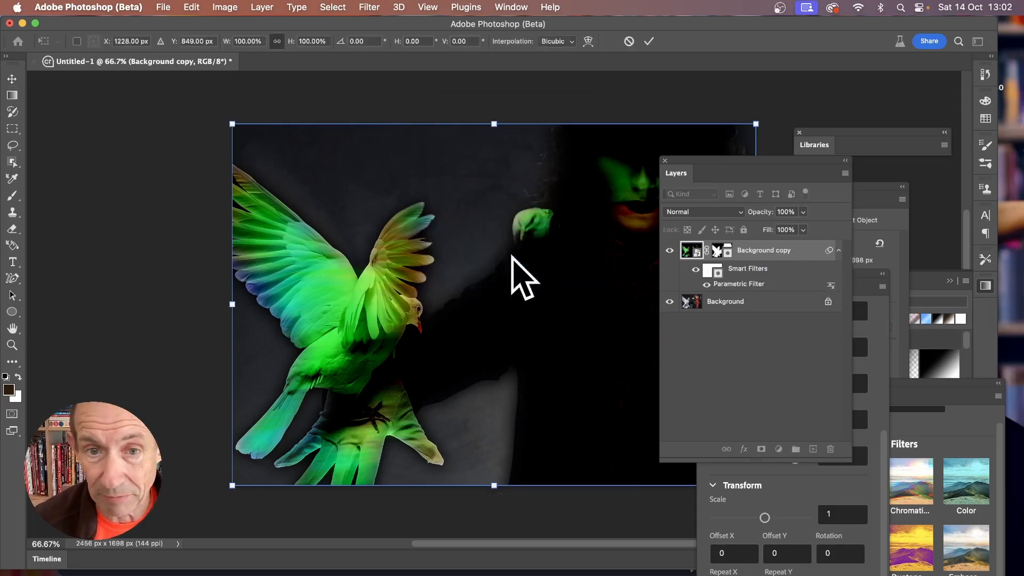
left_click_drag(230, 124, 177, 86)
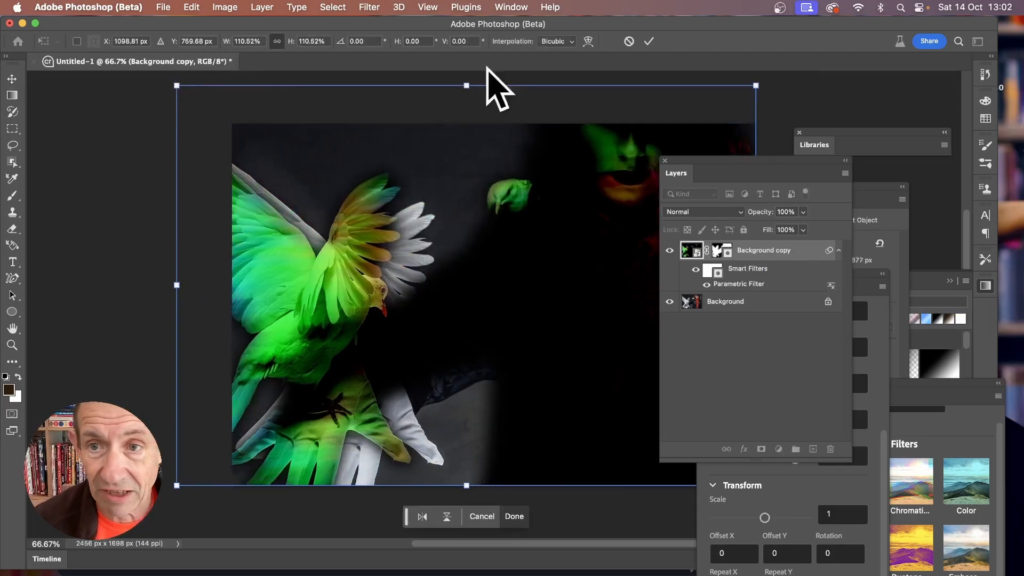
left_click_drag(753, 85, 795, 56)
left_click_drag(556, 226, 518, 285)
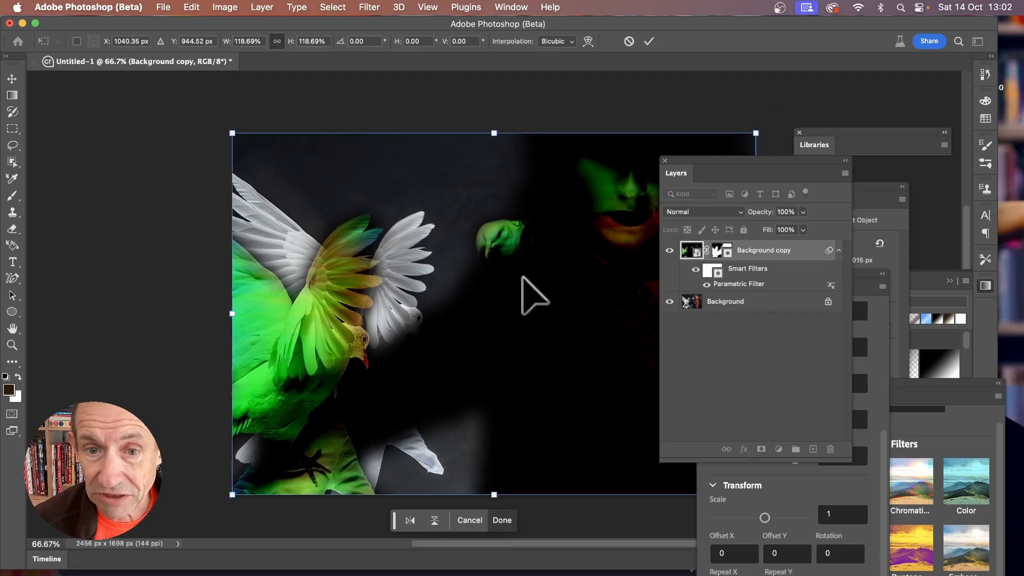
key("Return")
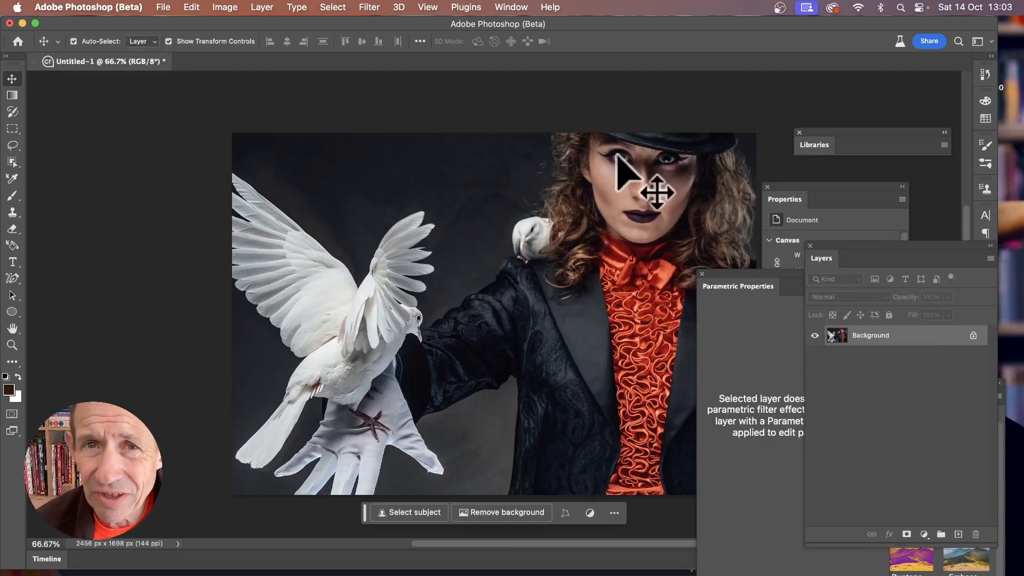
Select a full-height area around the woman with the Rectangular Marquee tool
left_click(12, 130)
right_click(12, 130)
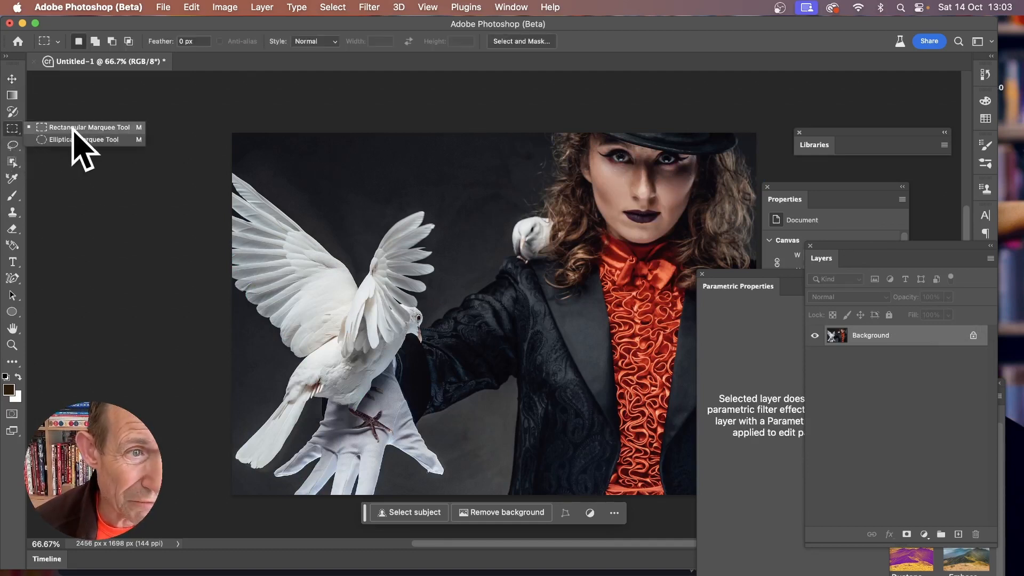
left_click(85, 127)
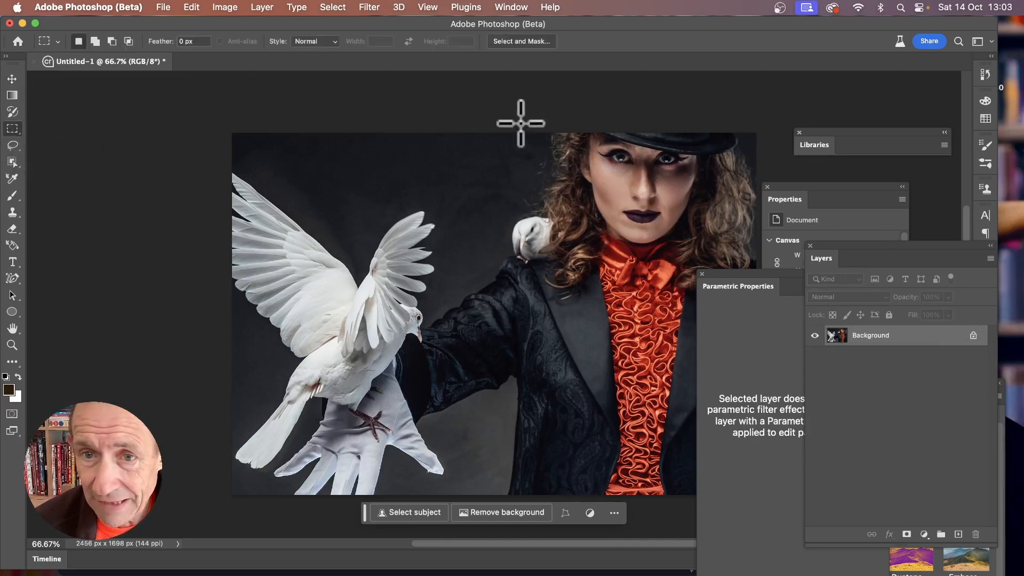
left_click_drag(499, 130, 746, 518)
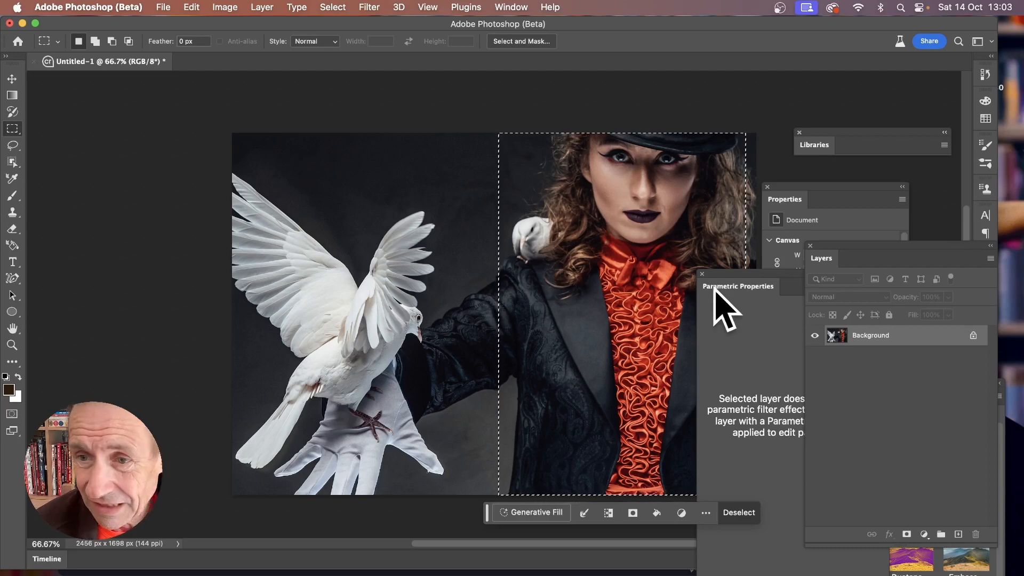
Apply the Chromatic Aberation parametric filter to the rectangular selection and group the filter list with Libraries
left_click(368, 7)
left_click(385, 98)
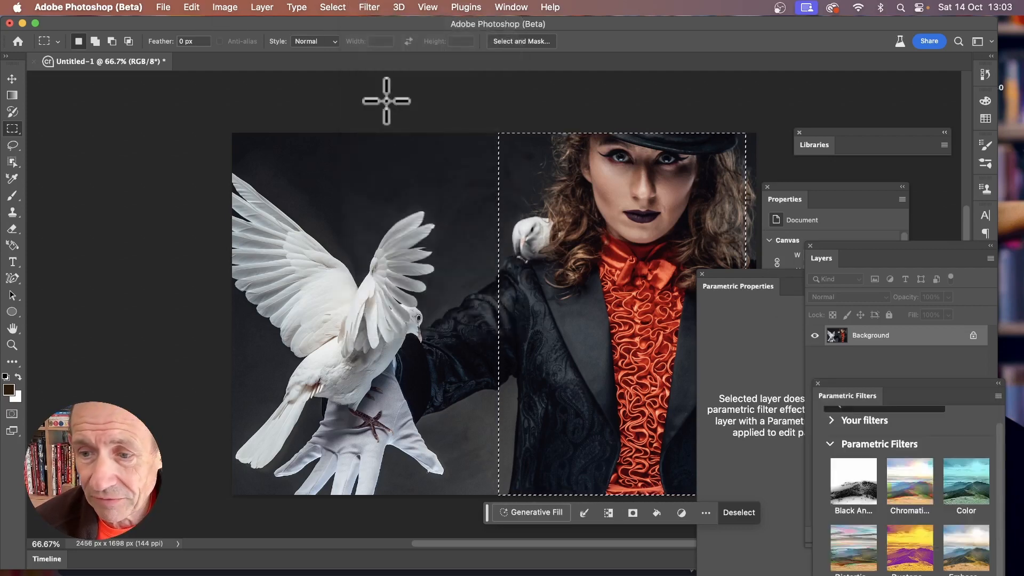
left_click_drag(874, 469, 750, 154)
left_click(774, 244)
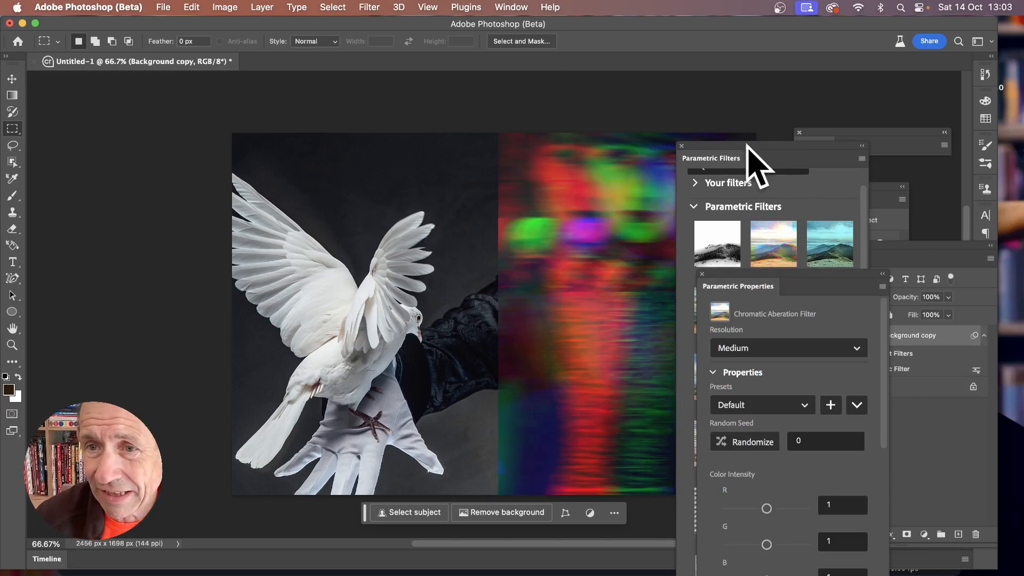
left_click_drag(750, 156, 869, 145)
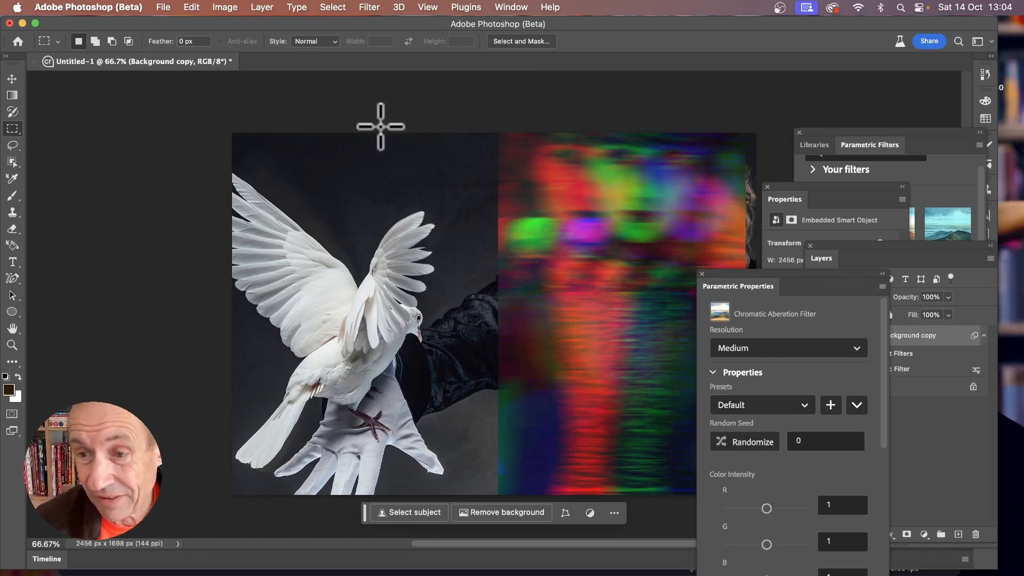
On the Background layer, select a full-height vertical strip from the dove's body to just inside the filtered area
left_click(850, 257)
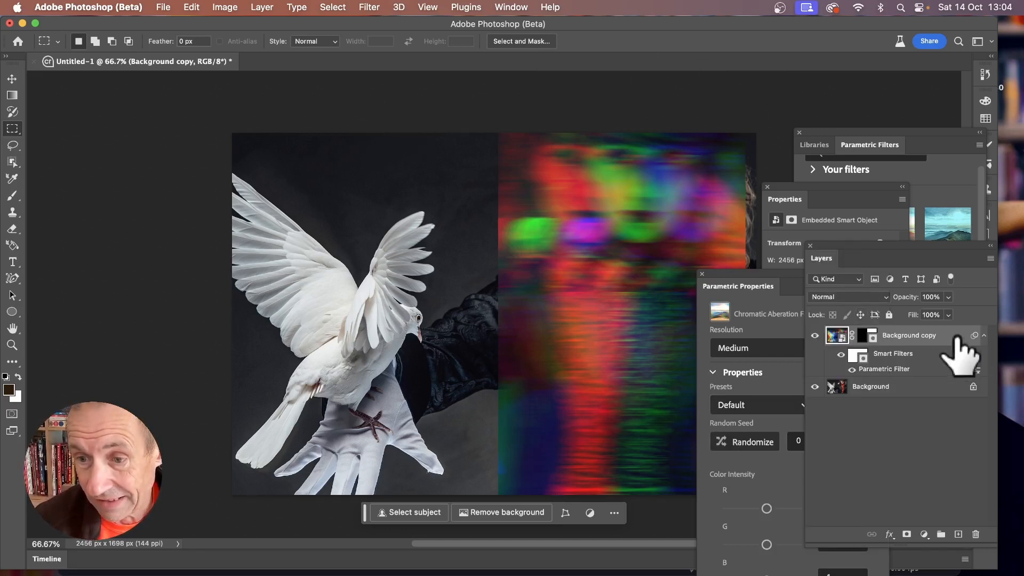
left_click(844, 386)
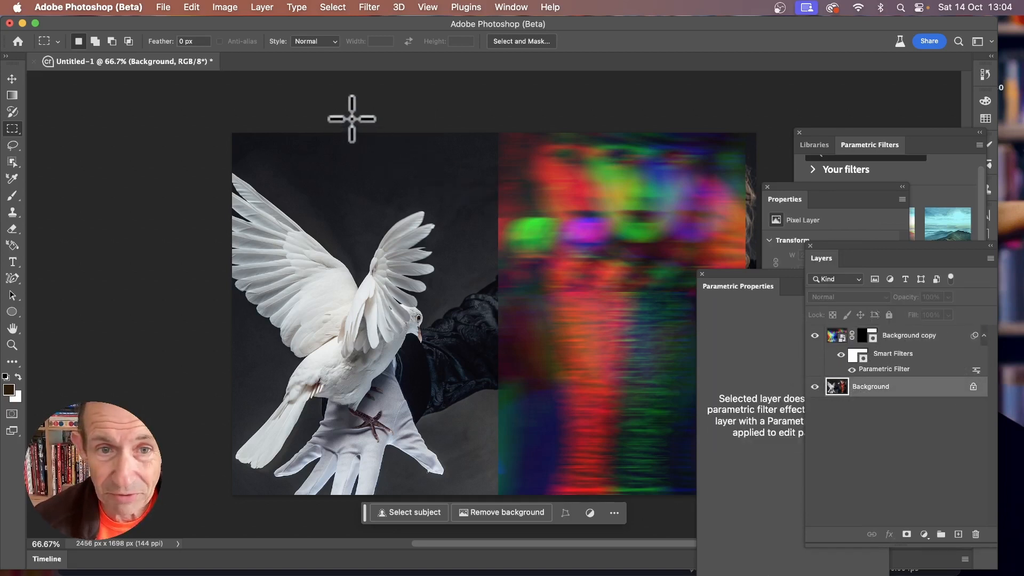
left_click_drag(352, 115, 547, 513)
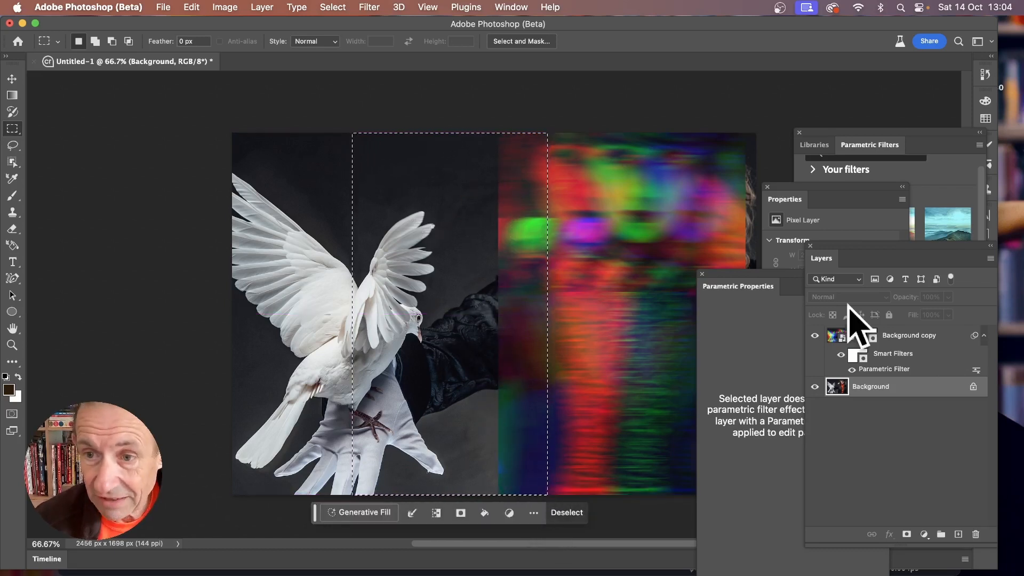
Apply the Chromatic Aberation parametric filter to the selected vertical strip
left_click(369, 7)
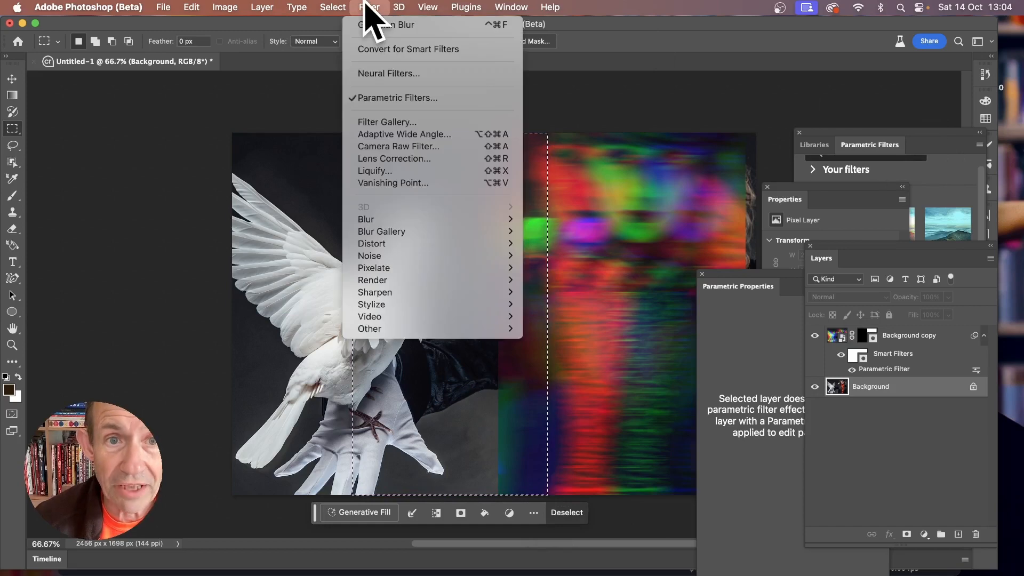
left_click(397, 98)
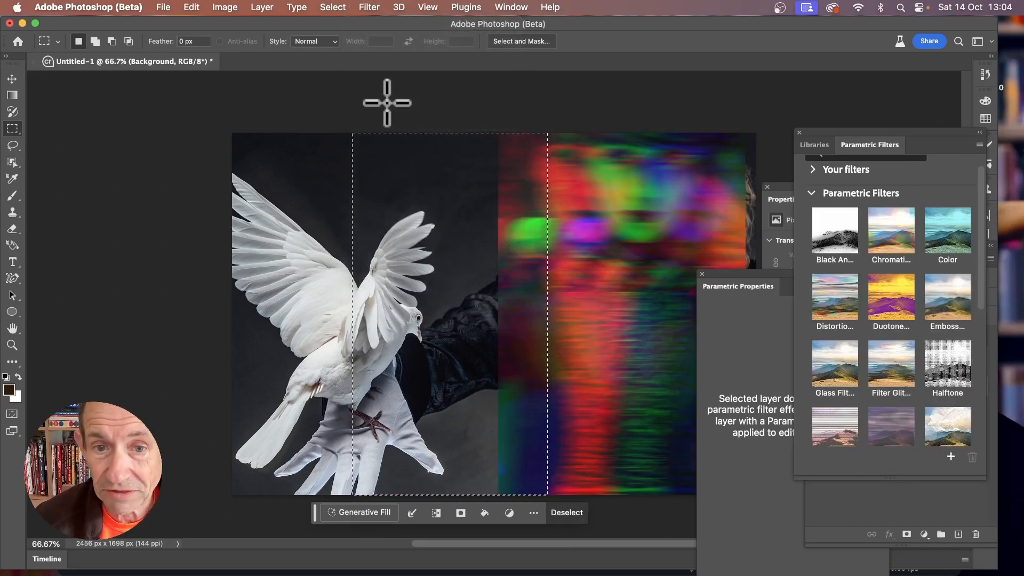
left_click(889, 241)
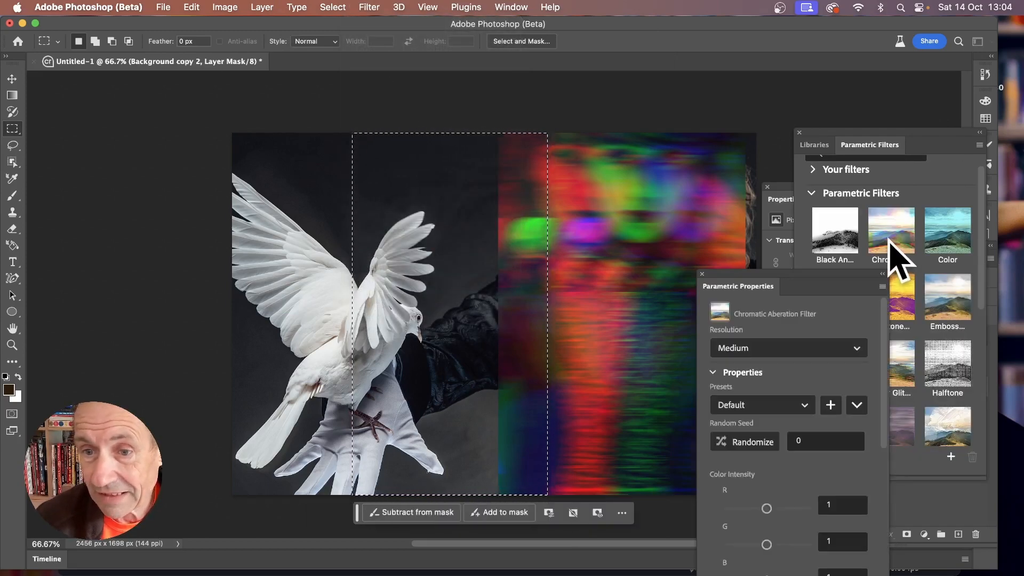
Set the new filter's Color Intensity to R 0.84, G 0.78 and B 1.47
left_click_drag(781, 274, 758, 165)
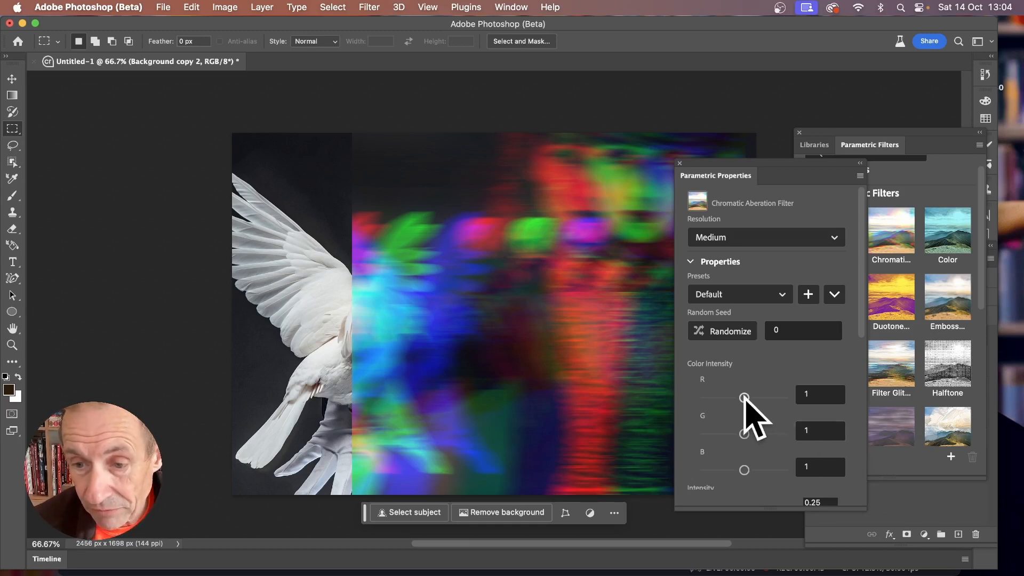
left_click_drag(740, 397, 737, 397)
left_click_drag(744, 433, 739, 433)
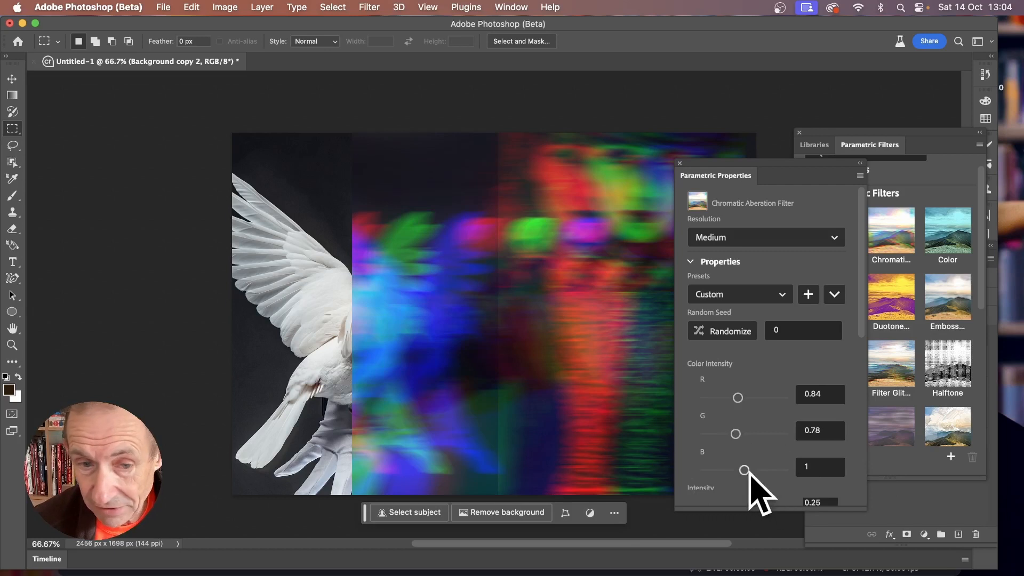
left_click_drag(745, 469, 768, 471)
Set the strip filter's Angle to 75, Blur Intensity to 0.52 and Glow Intensity to 1.74
scroll(777, 453, "down", 3)
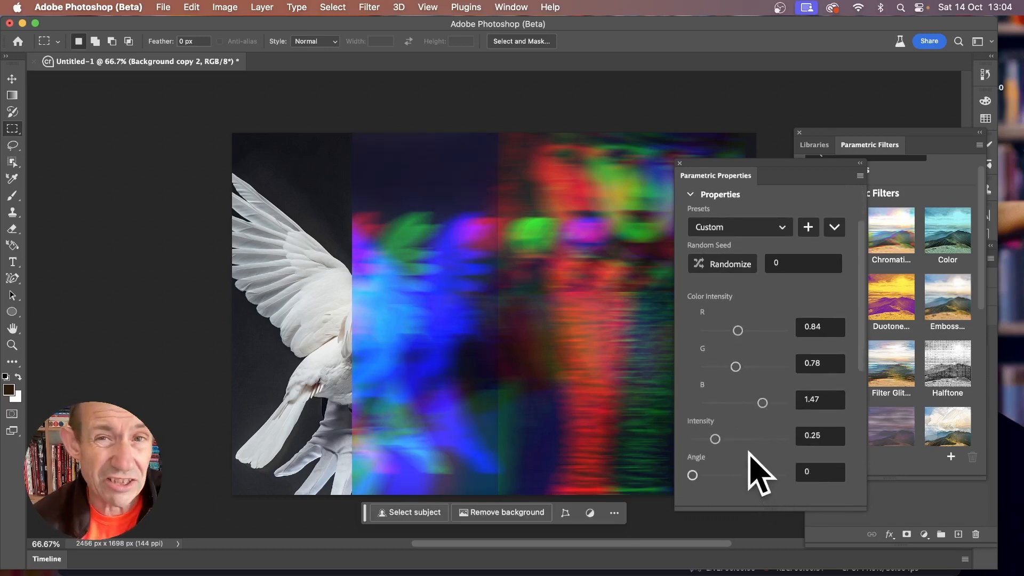
left_click(710, 474)
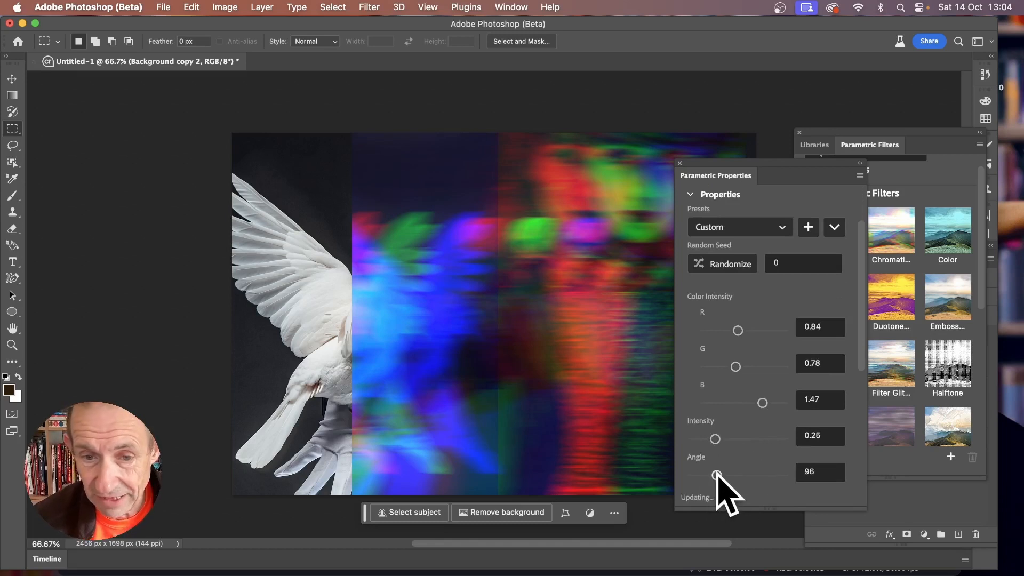
left_click_drag(717, 474, 711, 475)
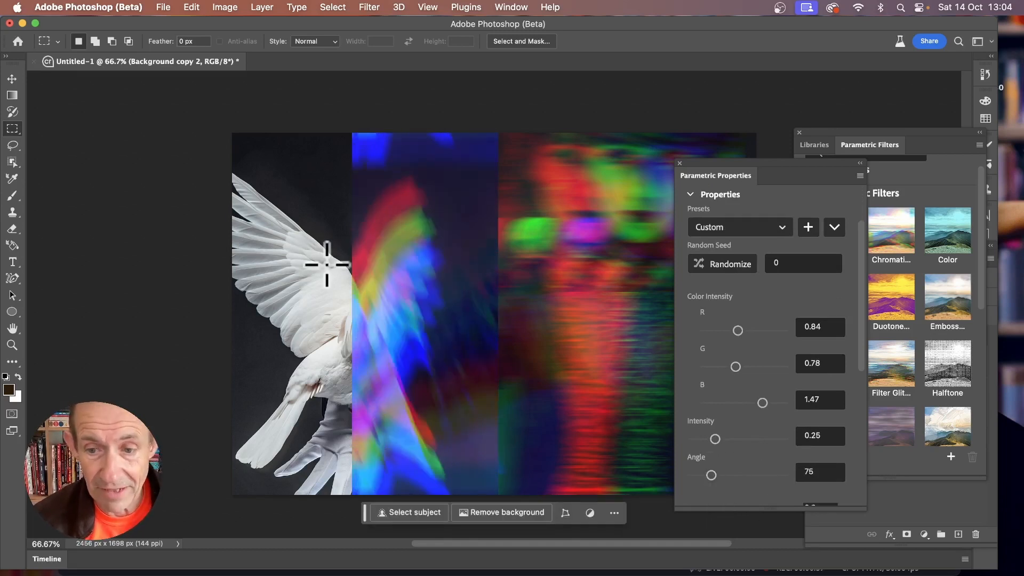
scroll(762, 320, "down", 3)
left_click_drag(720, 450, 740, 450)
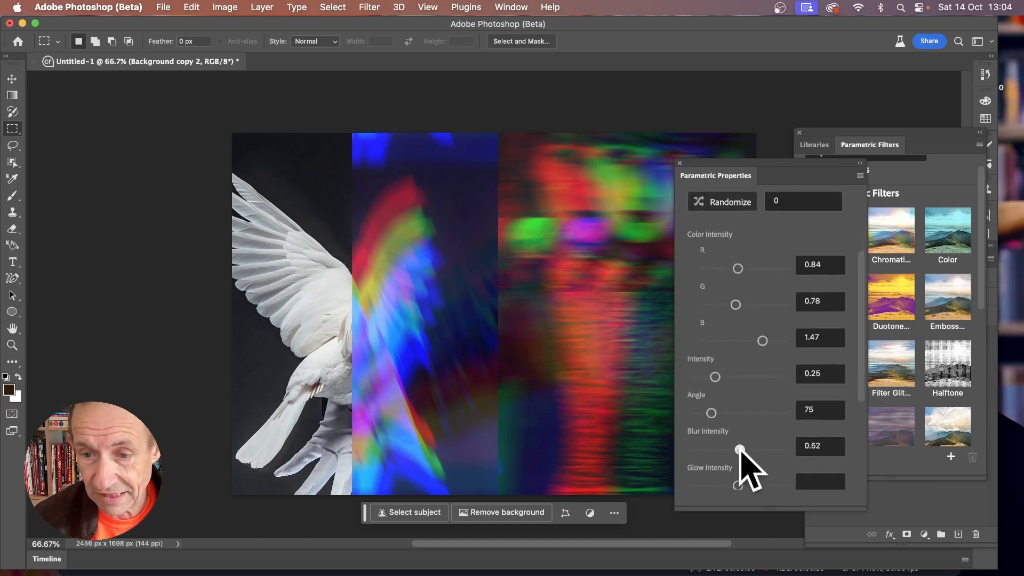
scroll(748, 449, "down", 2)
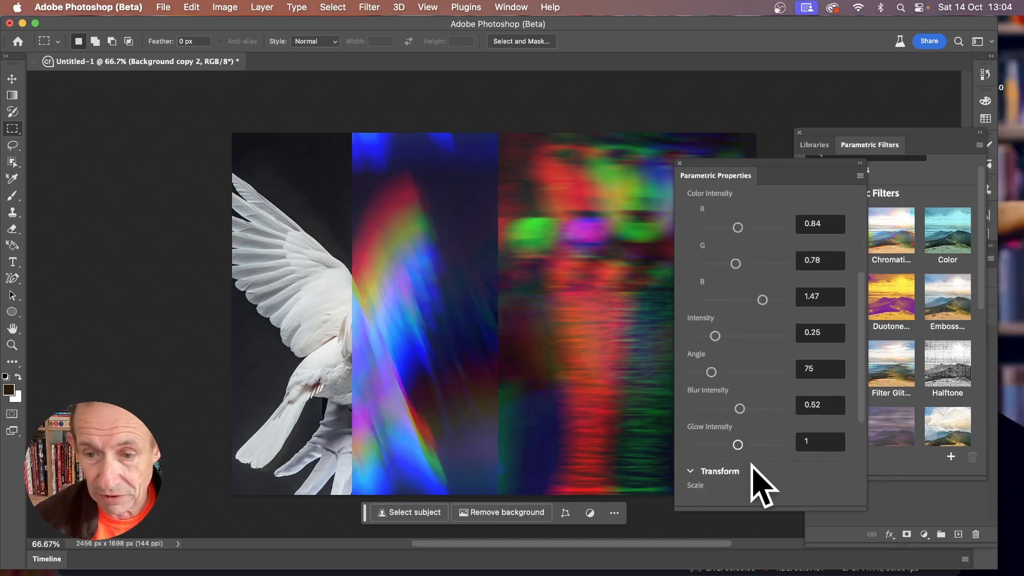
mouse_move(737, 441)
left_mouse_down()
mouse_move(773, 441)
mouse_move(756, 434)
left_mouse_up()
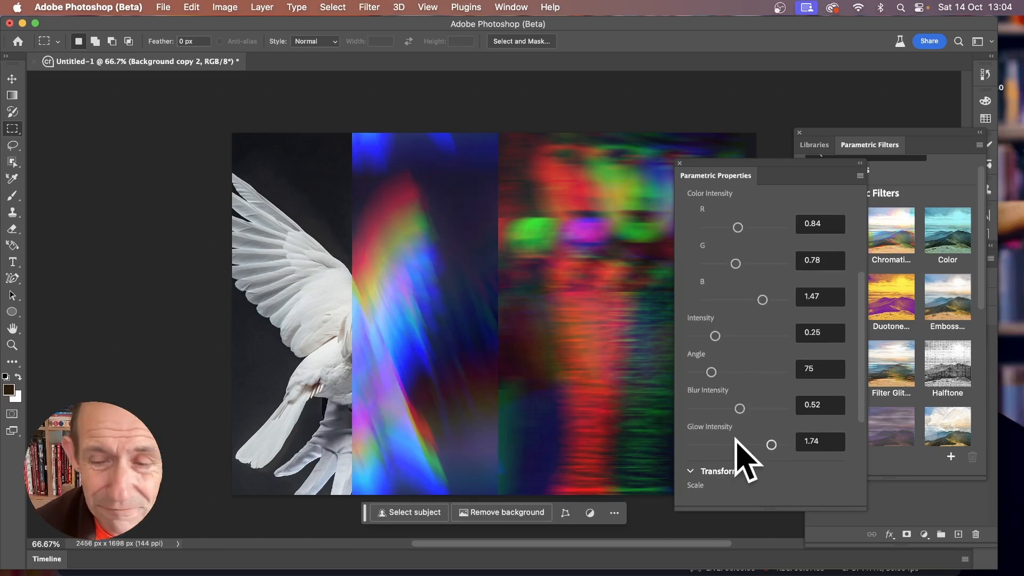
Set the strip filter's transform Scale to 1.21
scroll(795, 426, "down", 2)
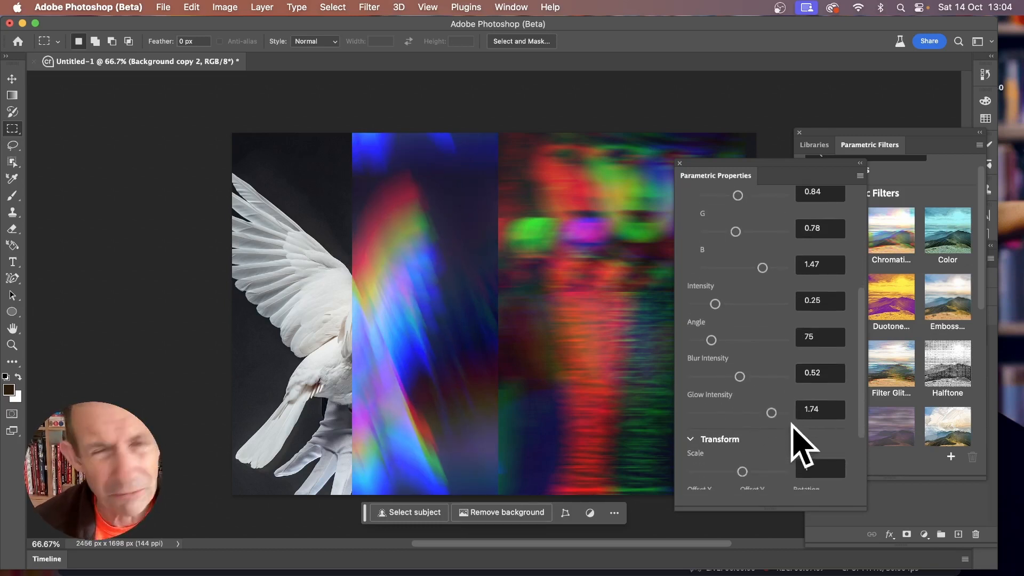
scroll(791, 425, "down", 1)
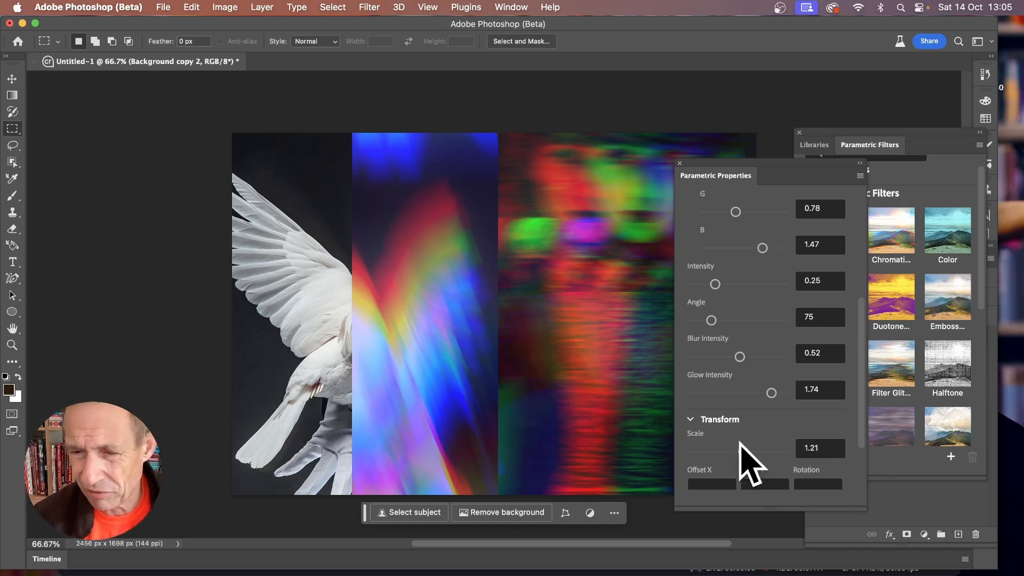
left_click(815, 448)
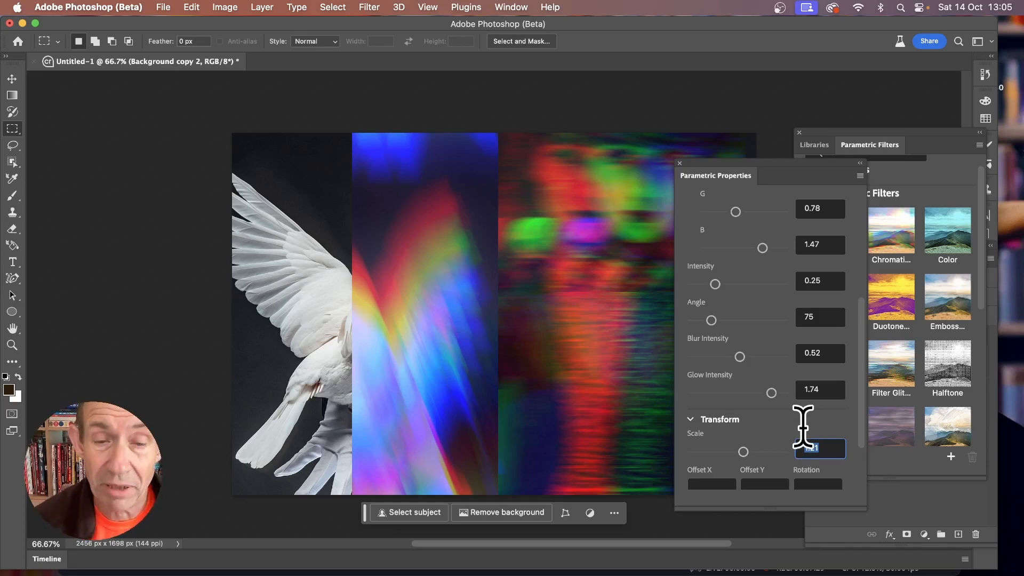
scroll(742, 415, "down", 3)
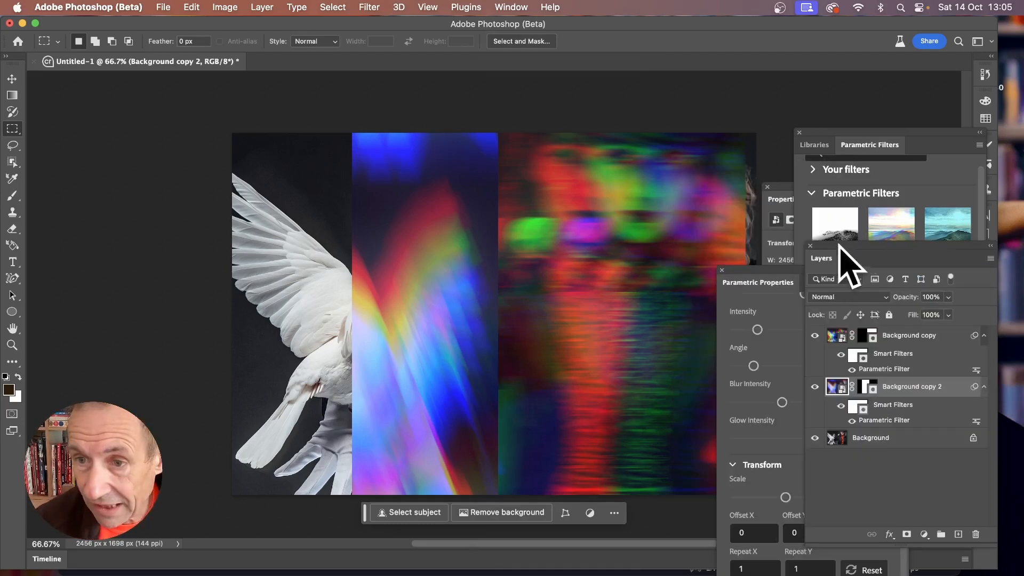
On the Background layer, select a horizontal band across the middle of the image and apply the Chromatic Aberation parametric filter to it
left_click_drag(846, 247, 673, 188)
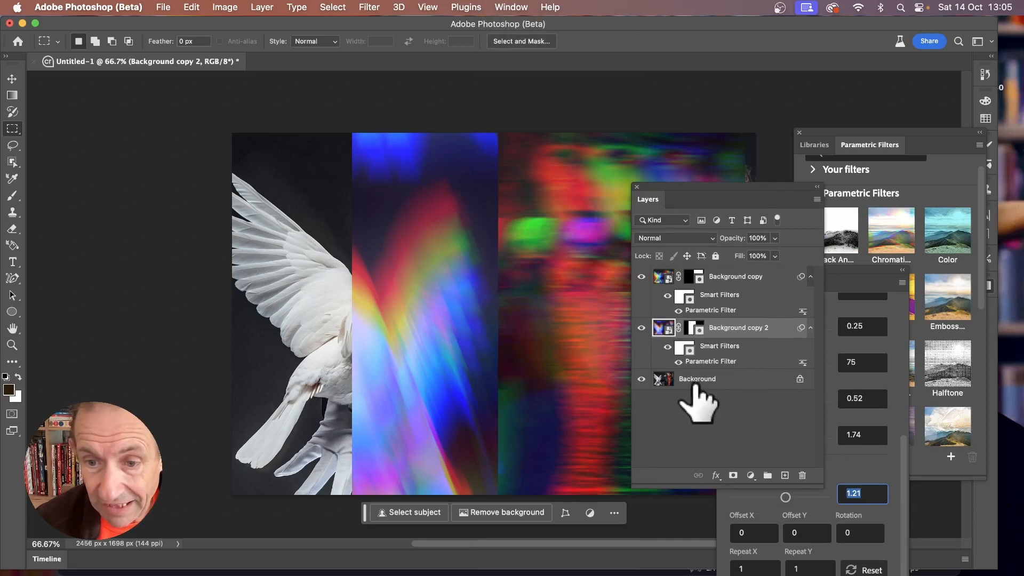
left_click(688, 380)
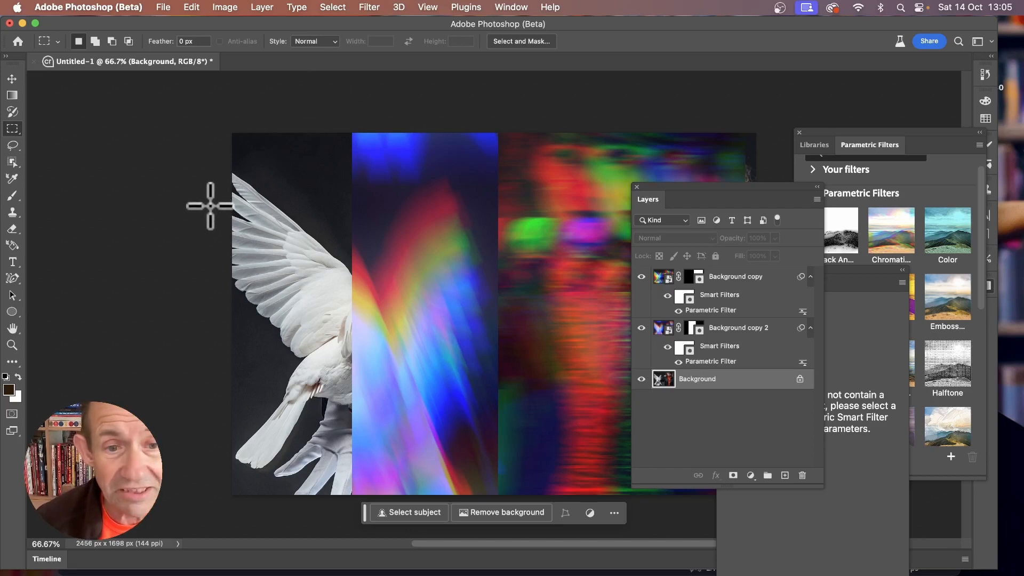
left_click_drag(234, 246, 864, 401)
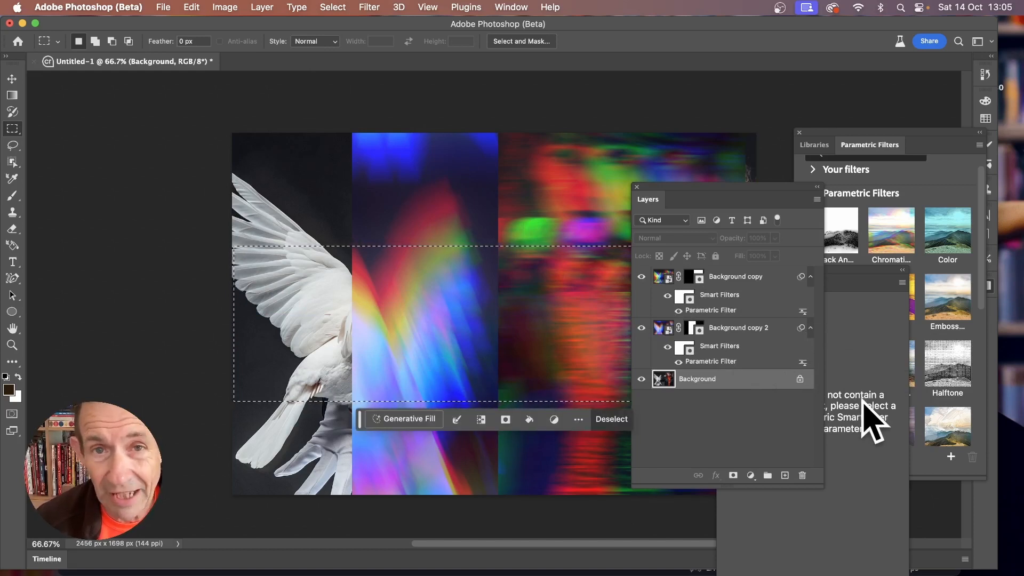
left_click(878, 147)
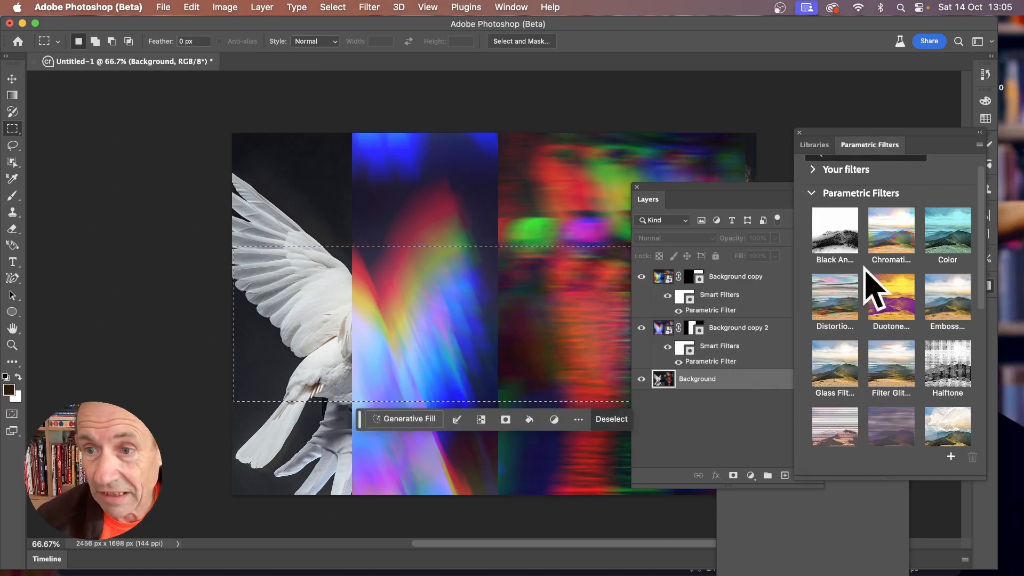
left_click(890, 235)
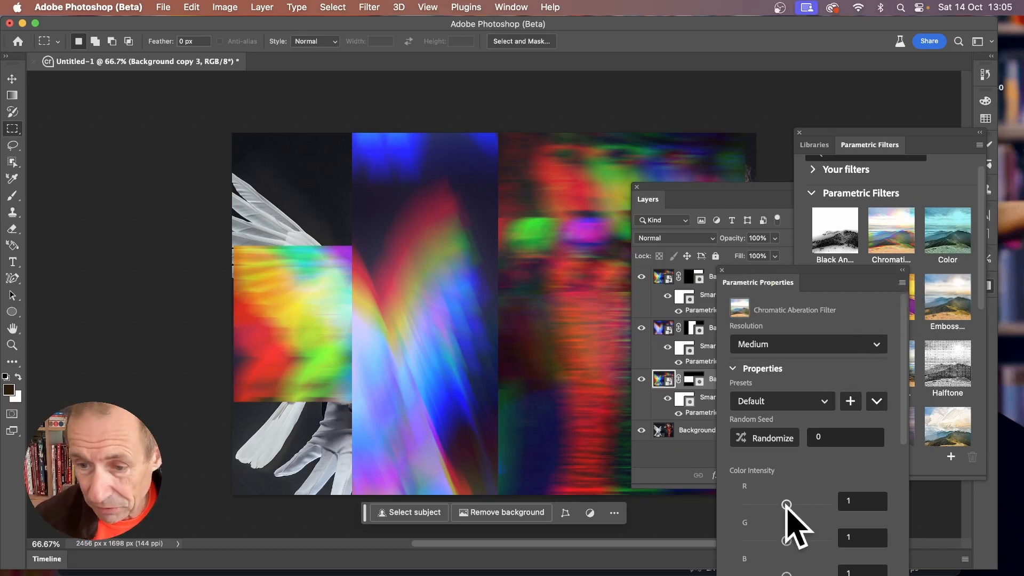
Set the horizontal band filter's R color intensity to 1.13 and its transform Scale to 0.86
left_click_drag(786, 504, 792, 504)
left_click_drag(786, 541, 794, 543)
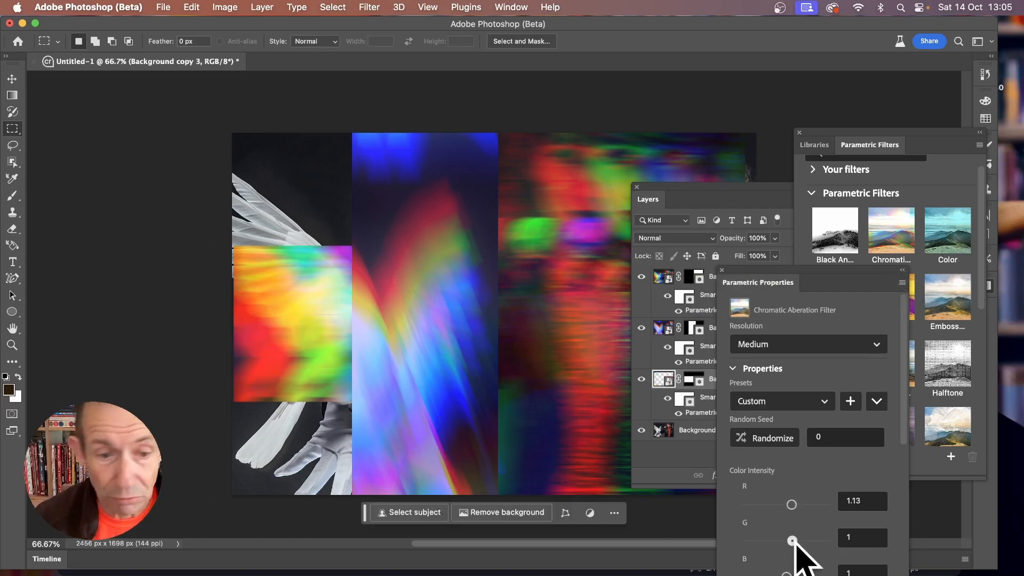
scroll(824, 424, "down", 10)
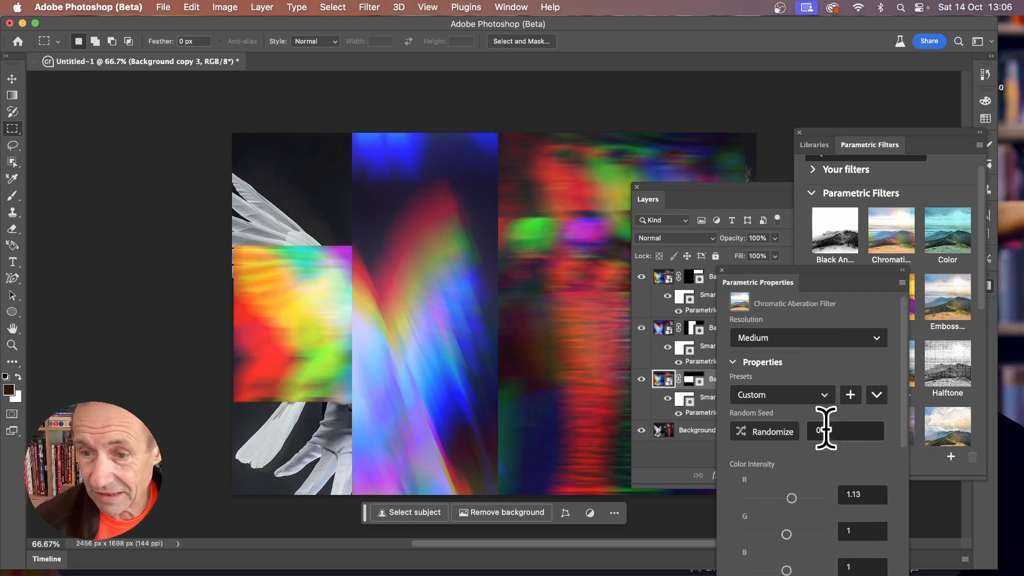
scroll(778, 496, "down", 3)
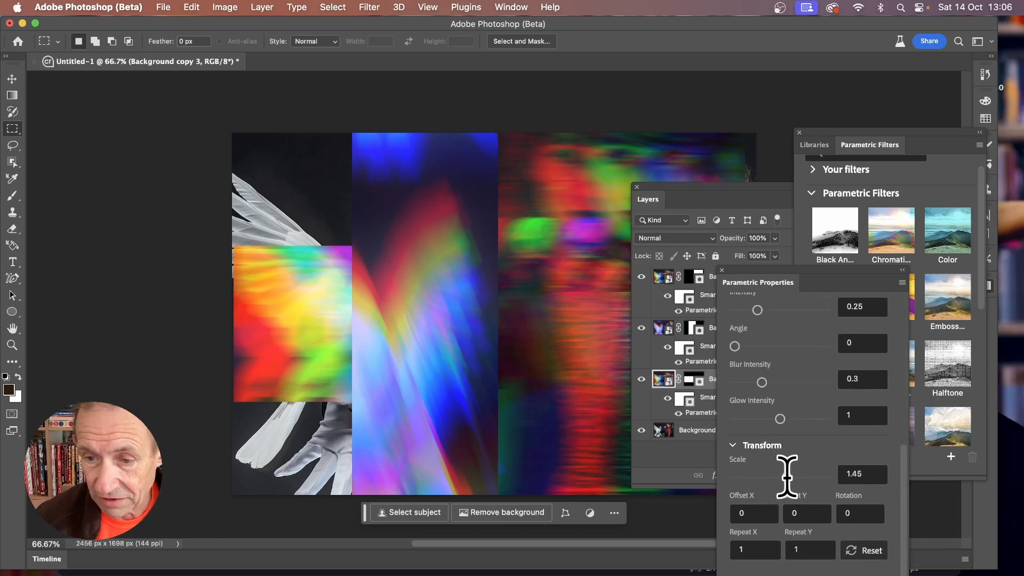
left_click_drag(786, 477, 781, 477)
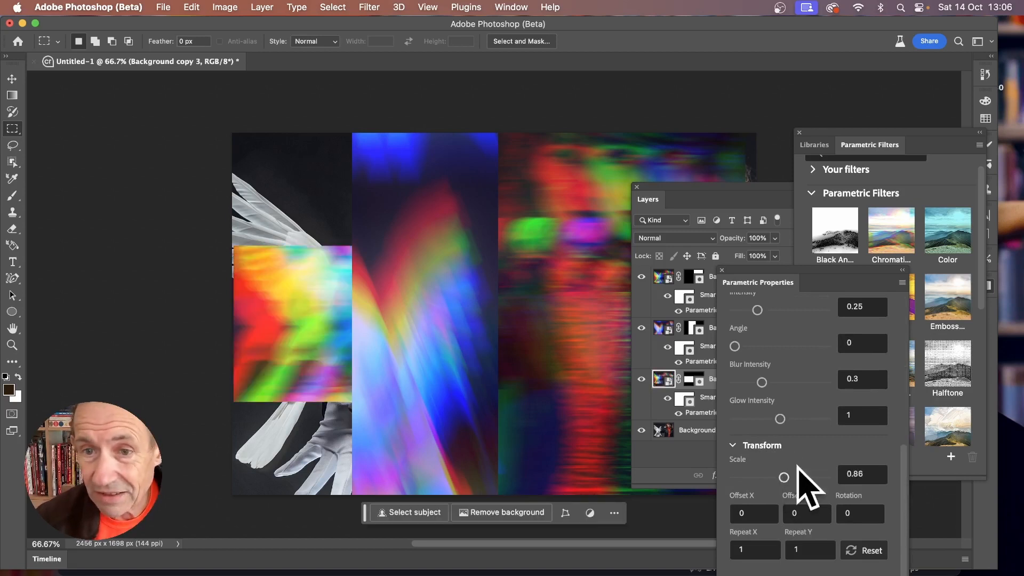
Set the blend mode of the Background copy layer to Lighten
left_click(712, 193)
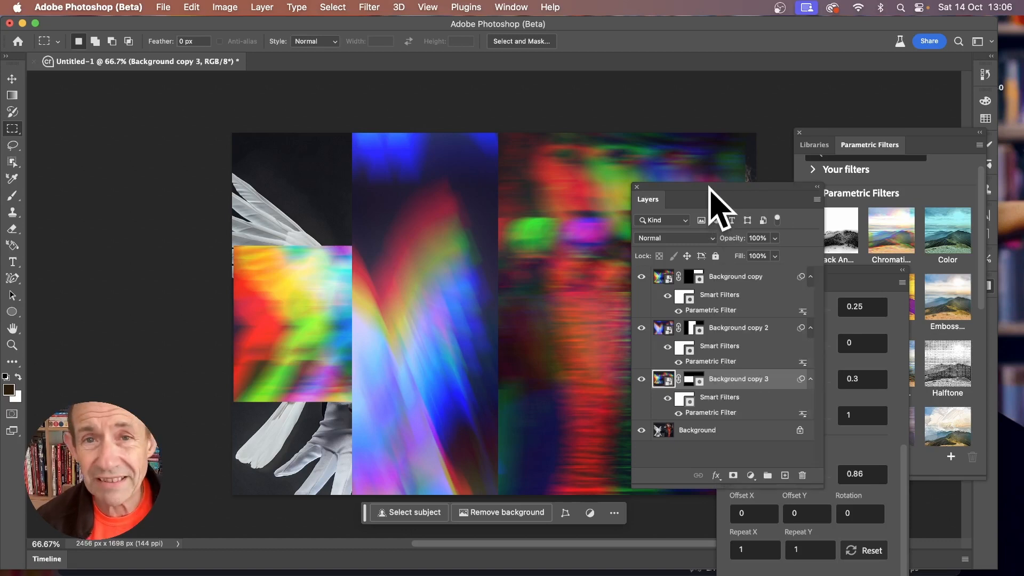
left_click(759, 277)
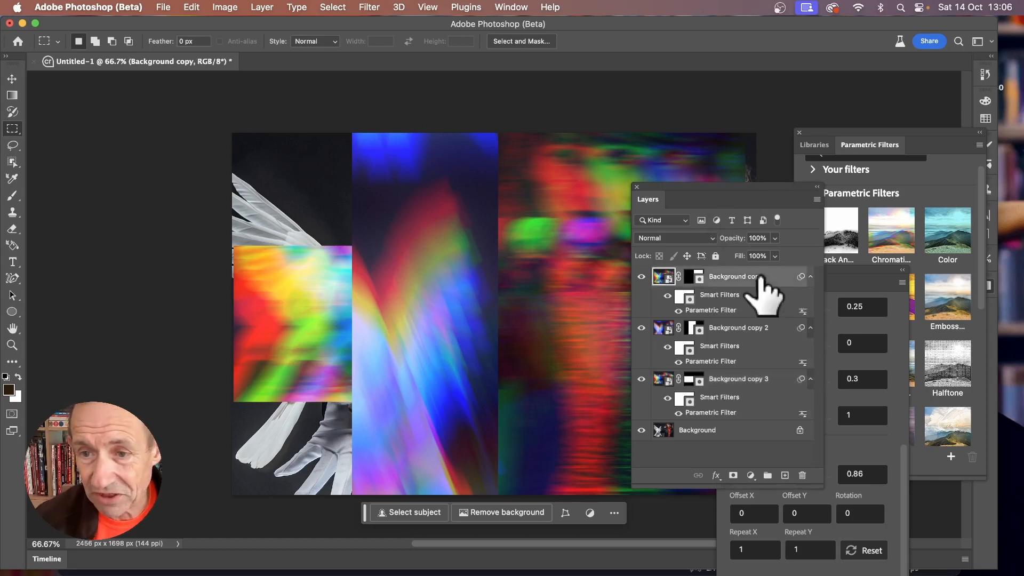
left_click(679, 238)
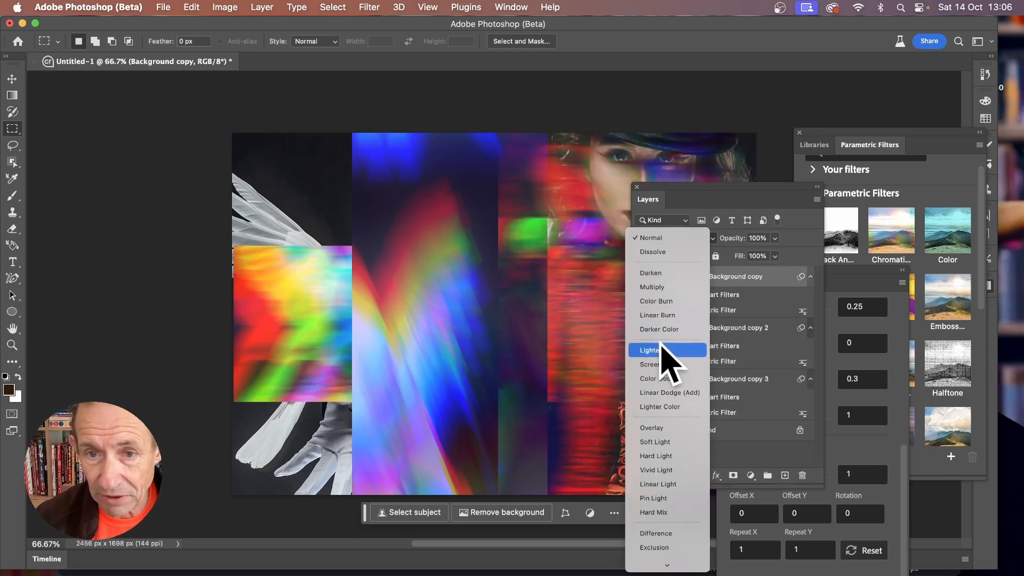
left_click(664, 351)
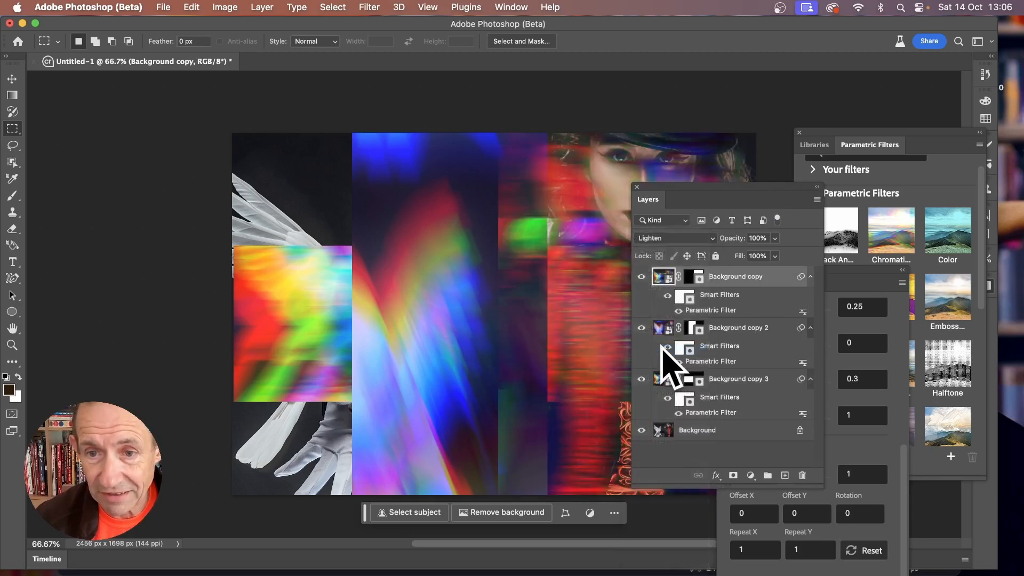
Set the blend mode of the Background copy 2 layer to Vivid Light and uncover the woman in the image
left_click(742, 330)
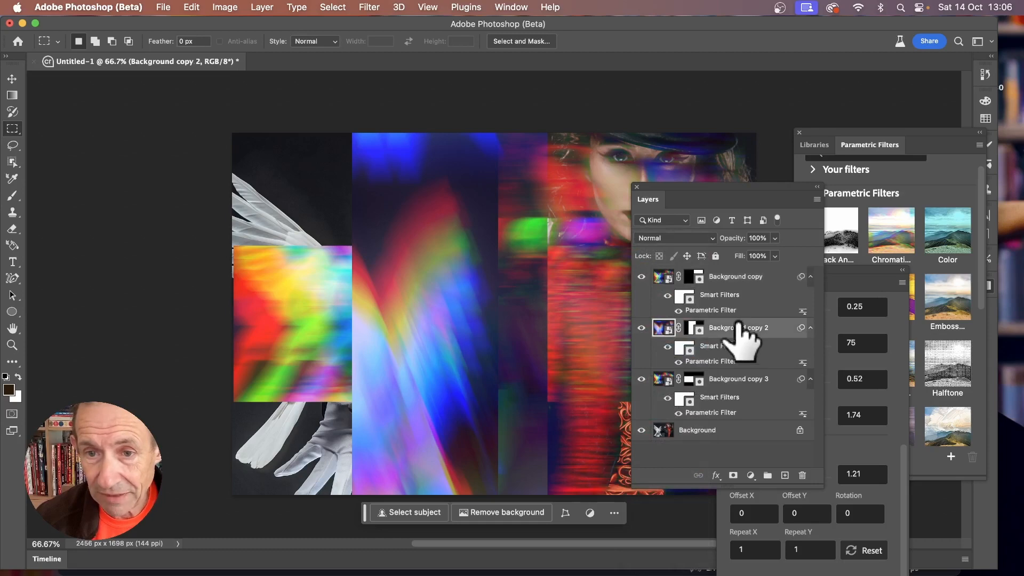
left_click(666, 238)
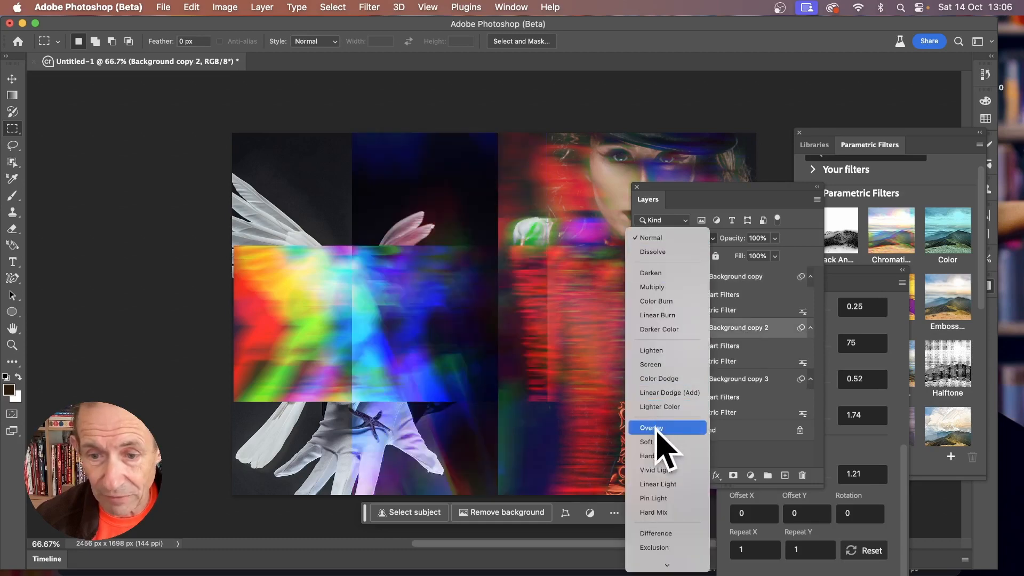
left_click(661, 470)
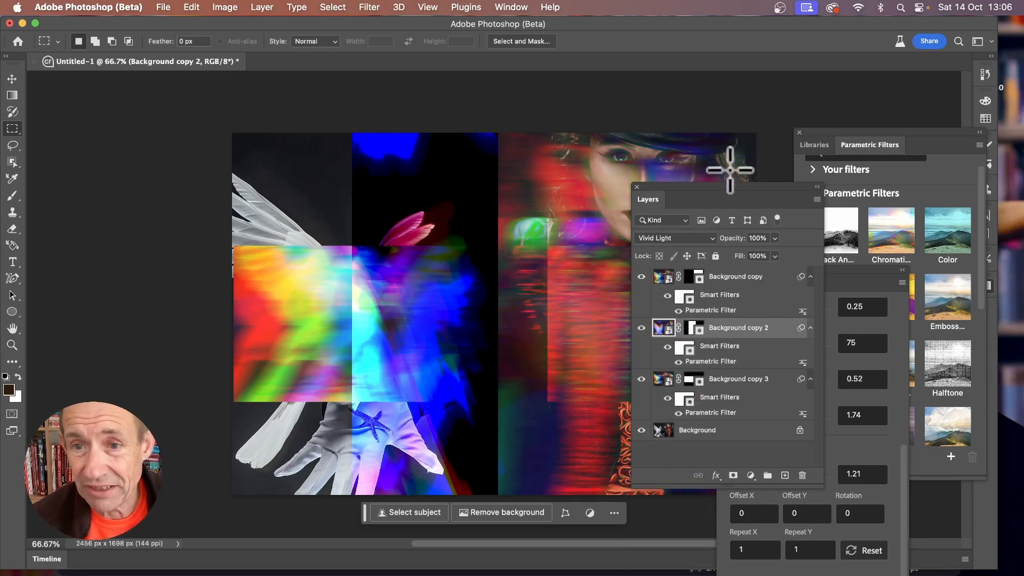
left_click_drag(702, 200, 831, 192)
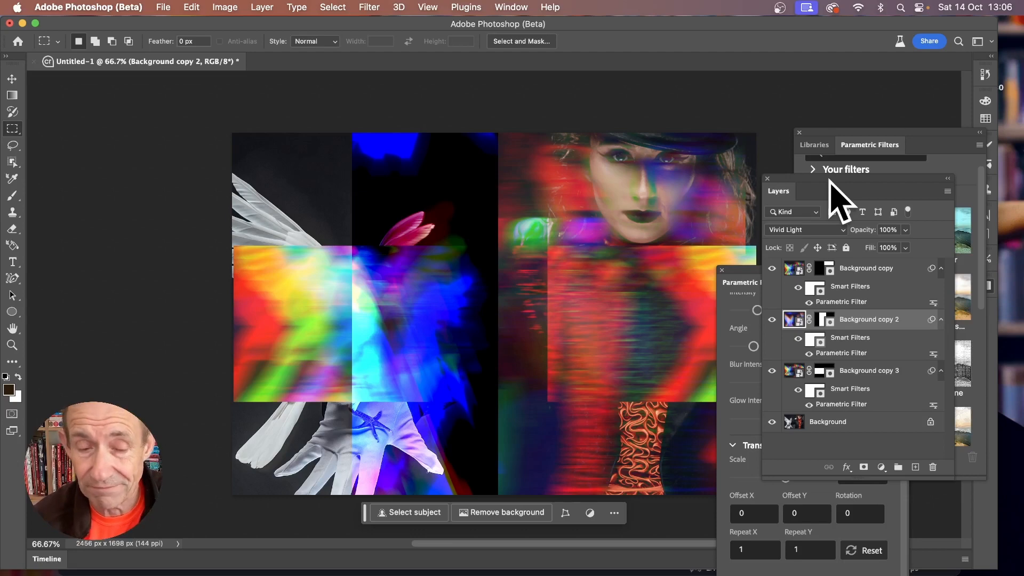
Flatten all layers into a single Background layer and move the Layers panel clear of the image
left_click(264, 7)
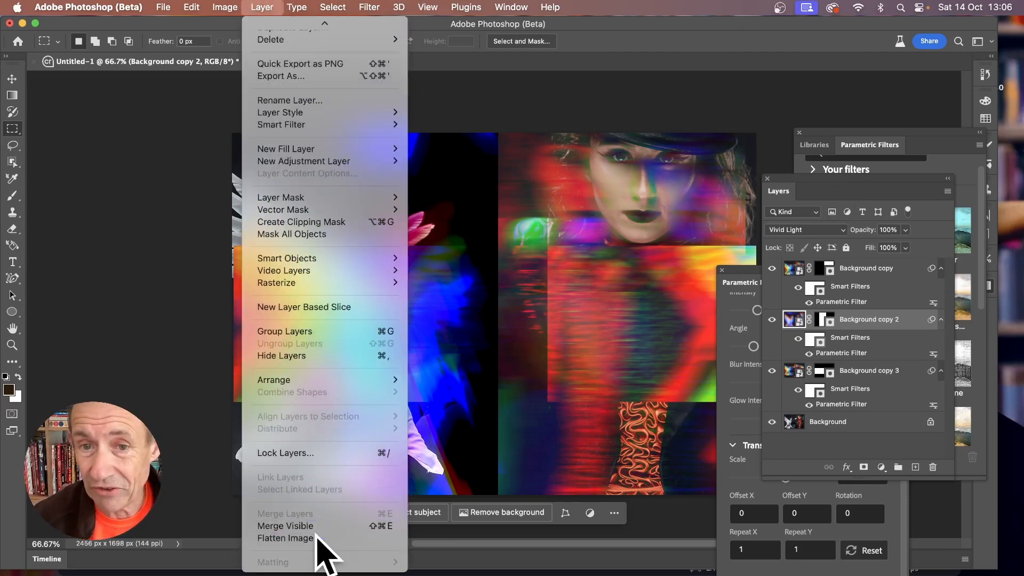
left_click(319, 537)
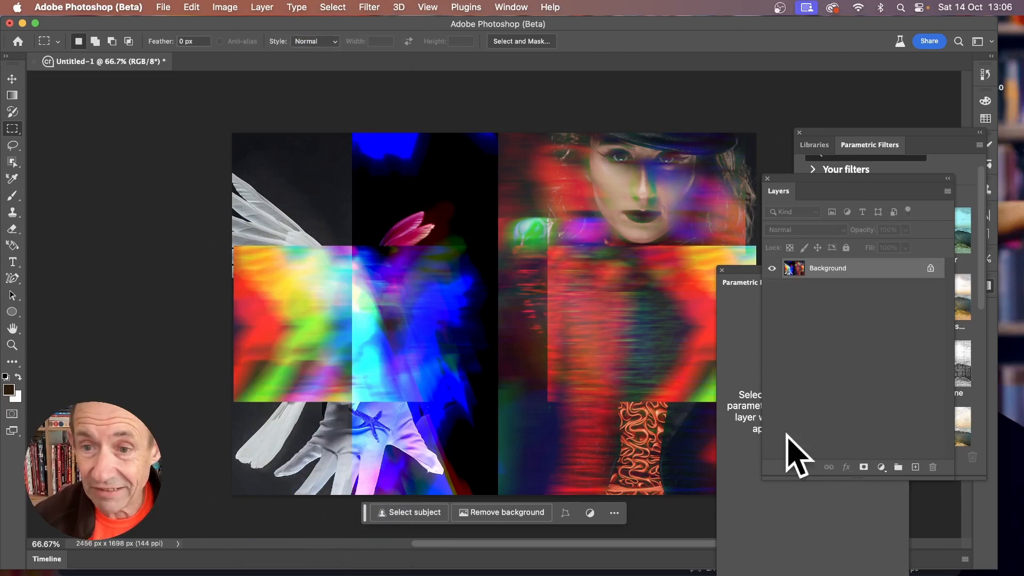
left_click_drag(799, 194, 789, 202)
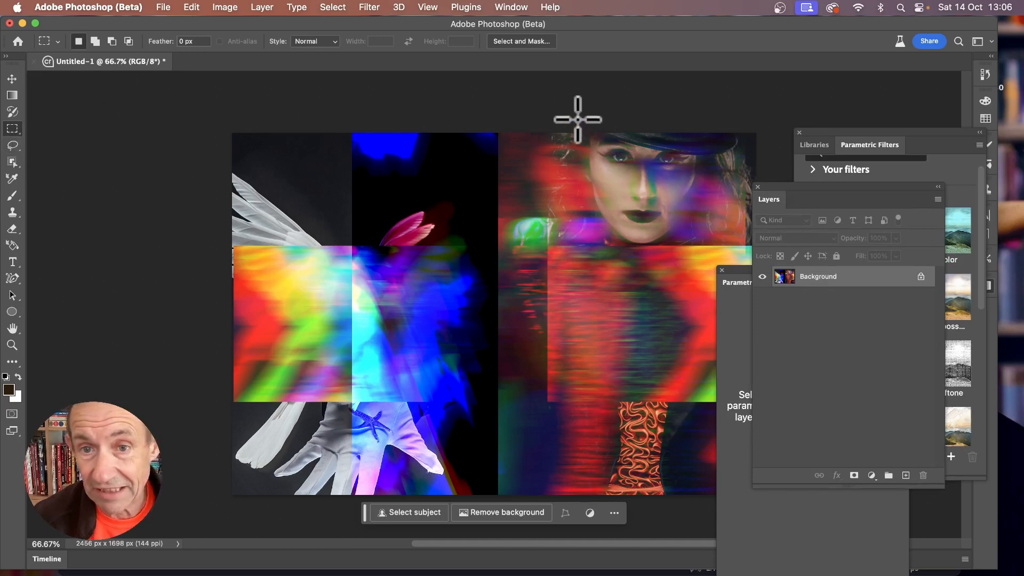
Select a full-height vertical strip about 518 px wide over the woman and apply the Chromatic Aberation parametric filter to it
left_click_drag(575, 114, 685, 533)
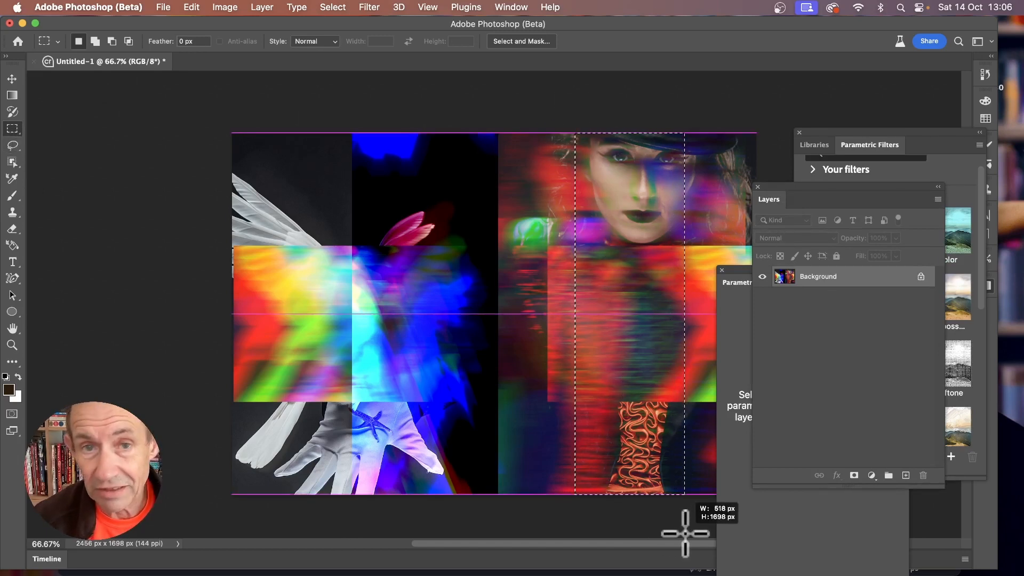
left_click(369, 7)
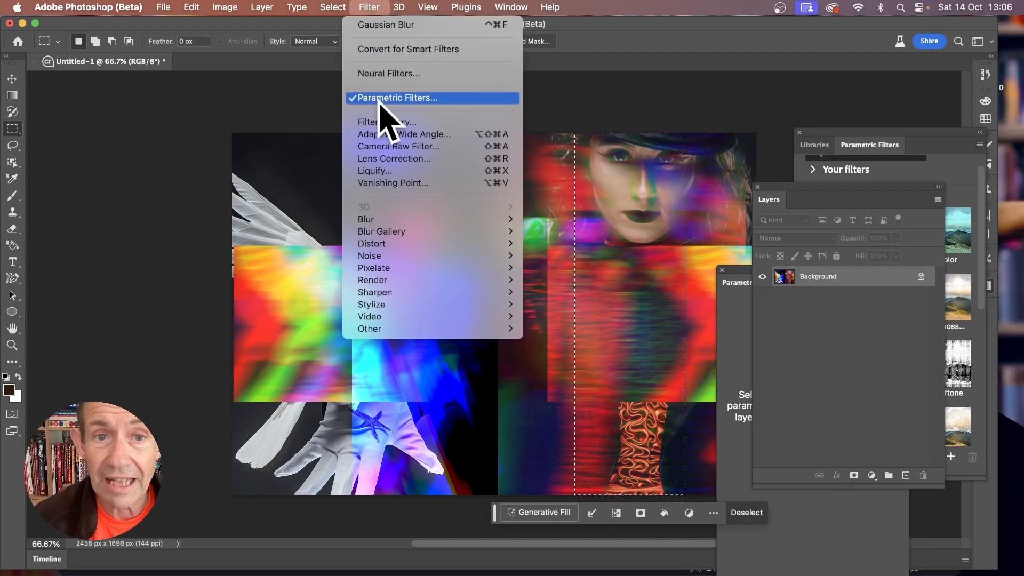
left_click(397, 98)
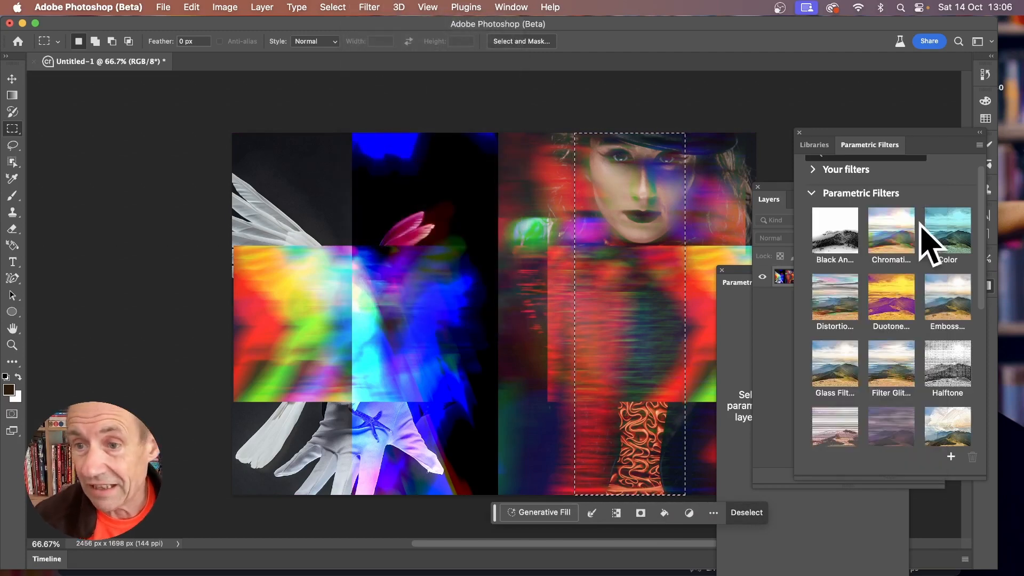
left_click(887, 241)
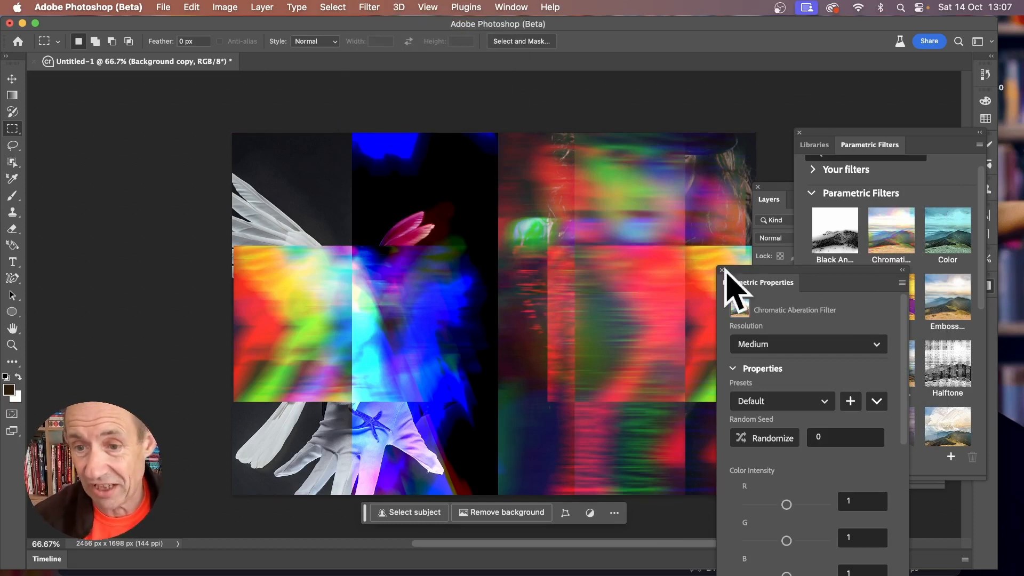
Set the vertical strip filter's color intensity to R 1.09 and B 1.01, its Intensity to 0.33 and its transform Scale to 0.96
left_click_drag(786, 504, 788, 521)
scroll(832, 541, "down", 2)
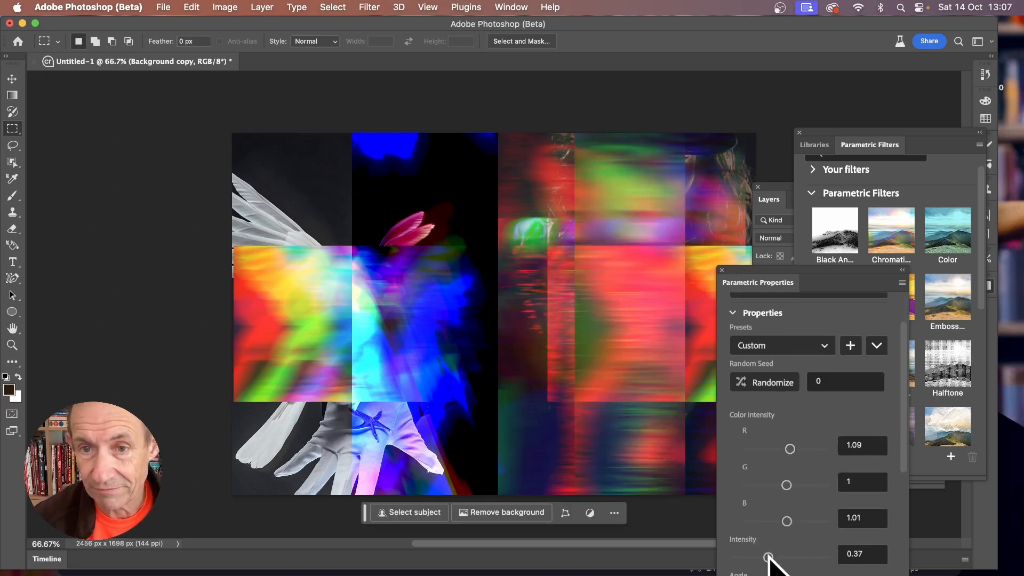
left_click_drag(768, 557, 766, 558)
scroll(800, 393, "down", 7)
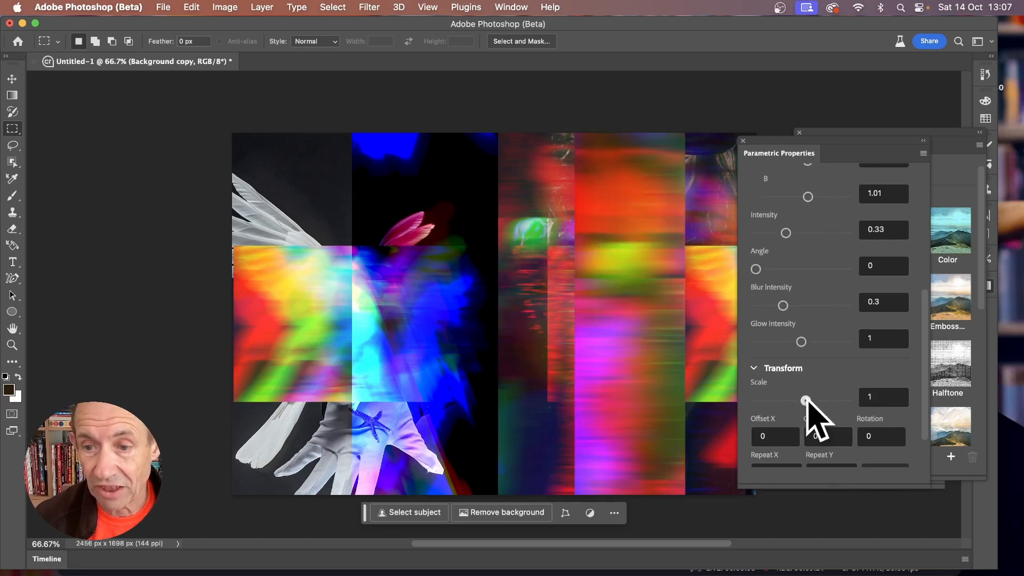
left_click_drag(805, 401, 804, 400)
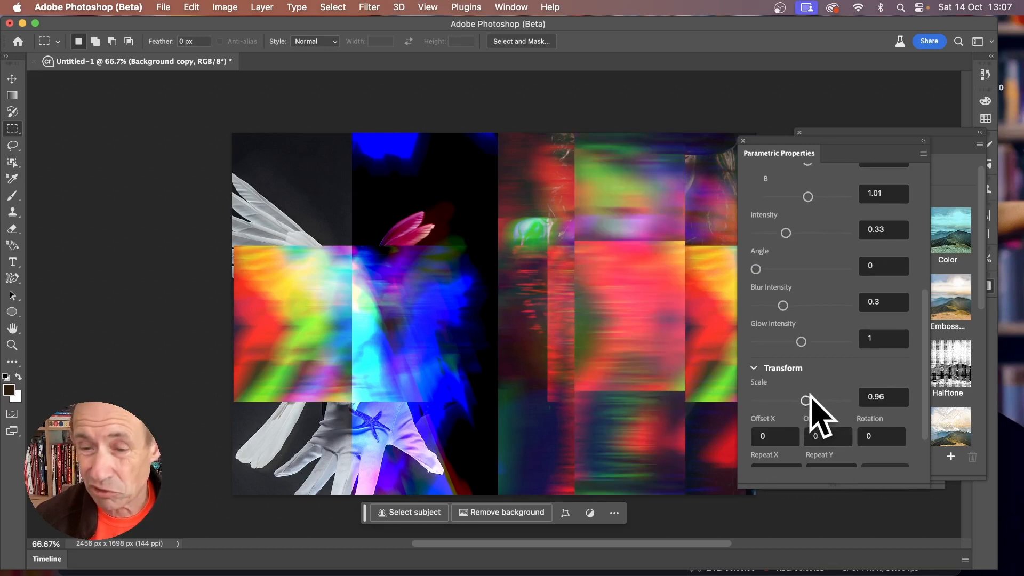